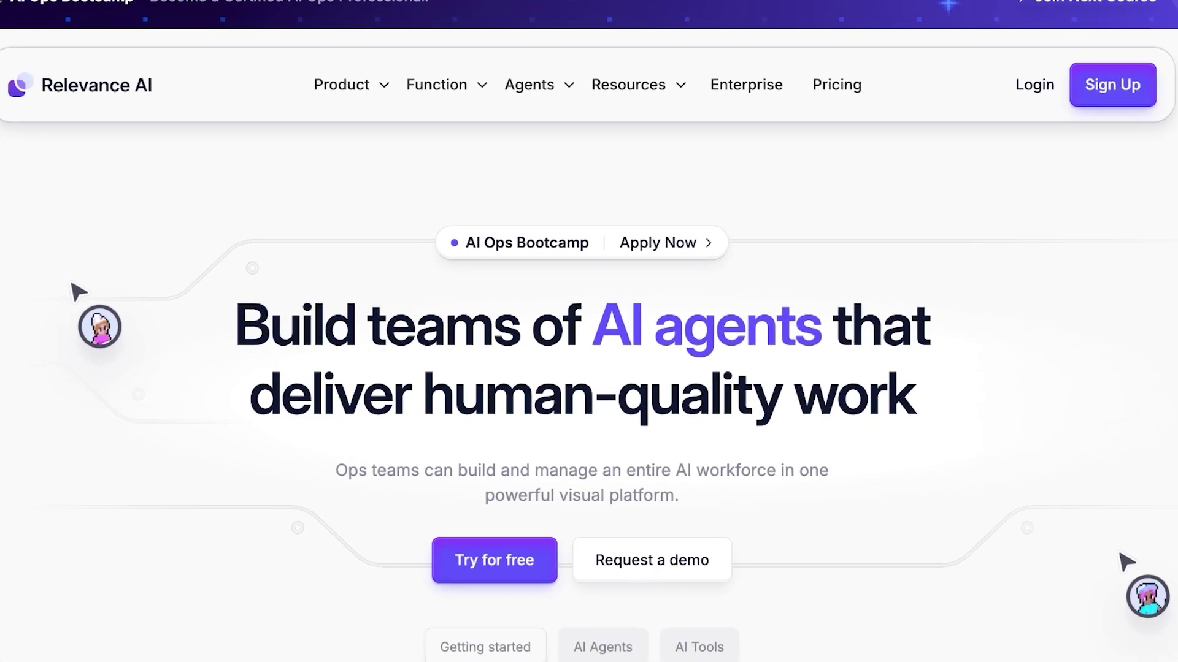
# Look through the agent use cases and the rest of the Relevance AI home page.
pyautogui.moveTo(638, 84)
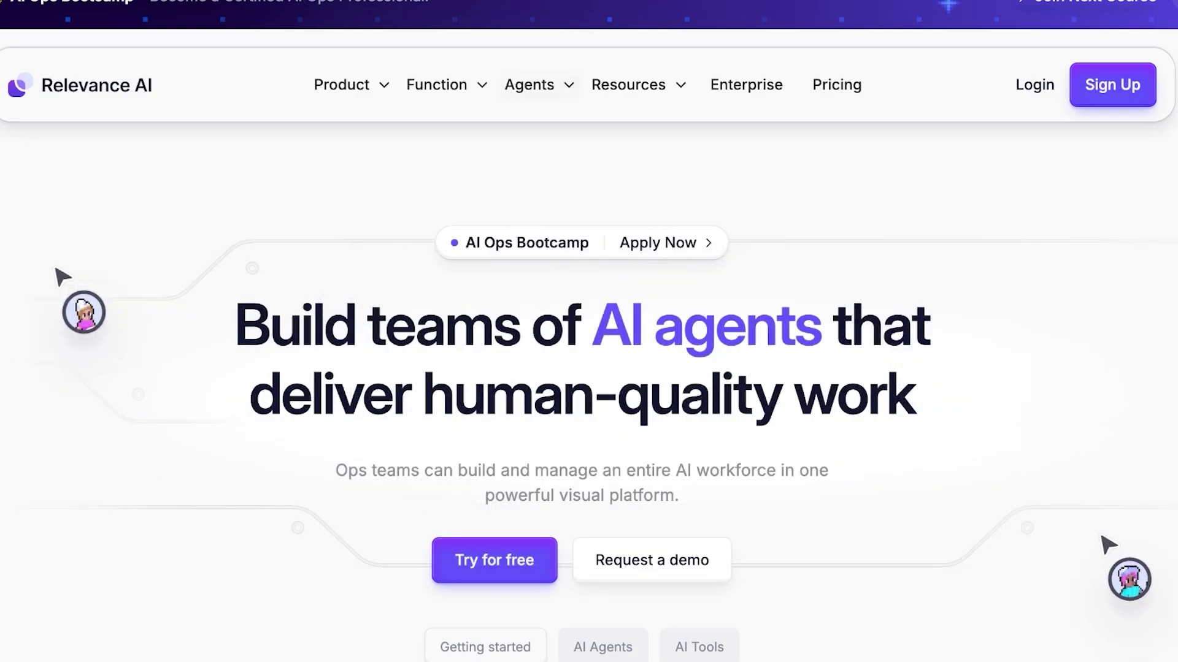
pyautogui.moveTo(539, 85)
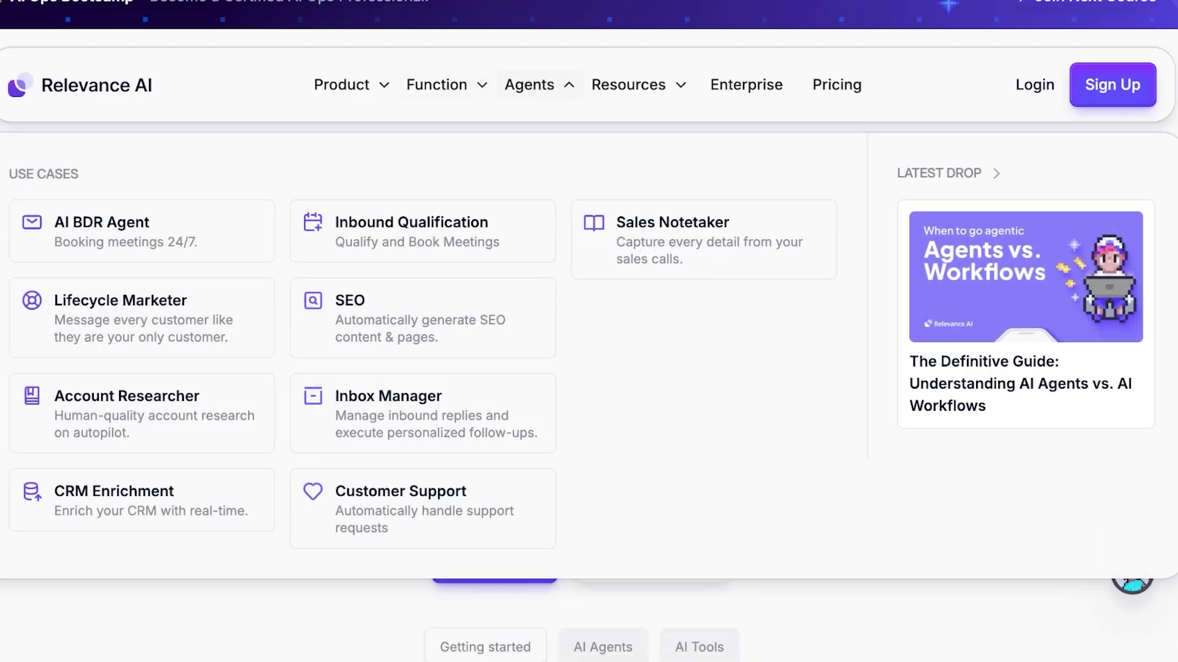
pyautogui.scroll(-3, 589, 331)
pyautogui.scroll(4, 588, 331)
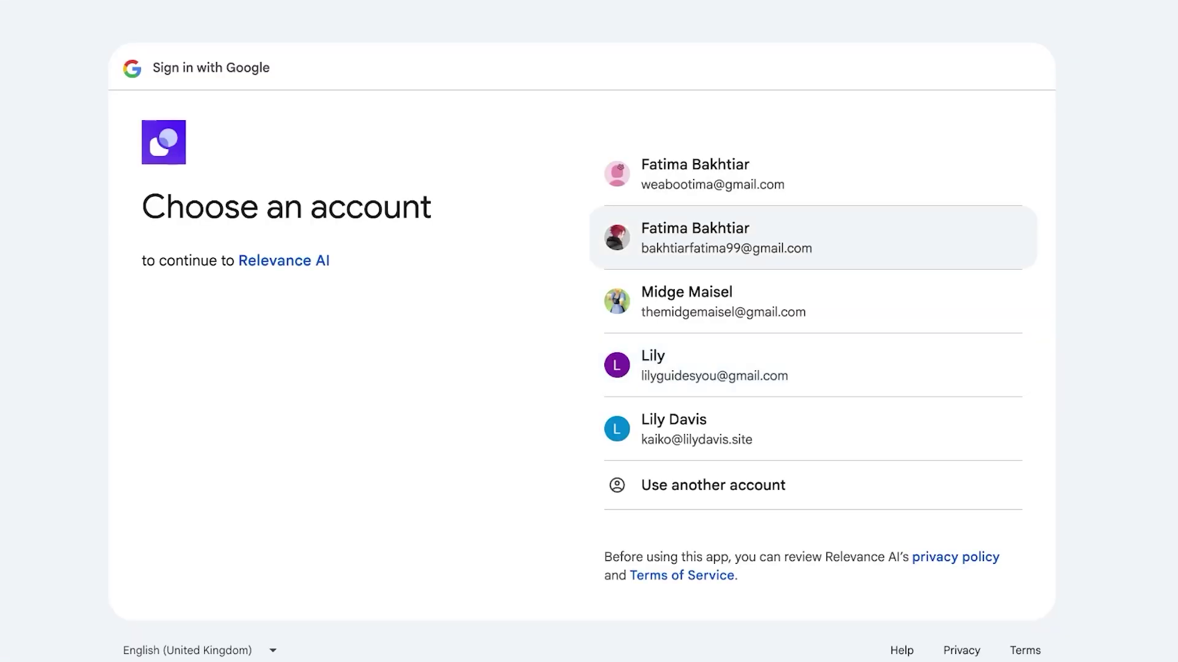
# Sign in with a Google account and create the profile with first and last name, accepting the terms and conditions.
pyautogui.click(813, 365)
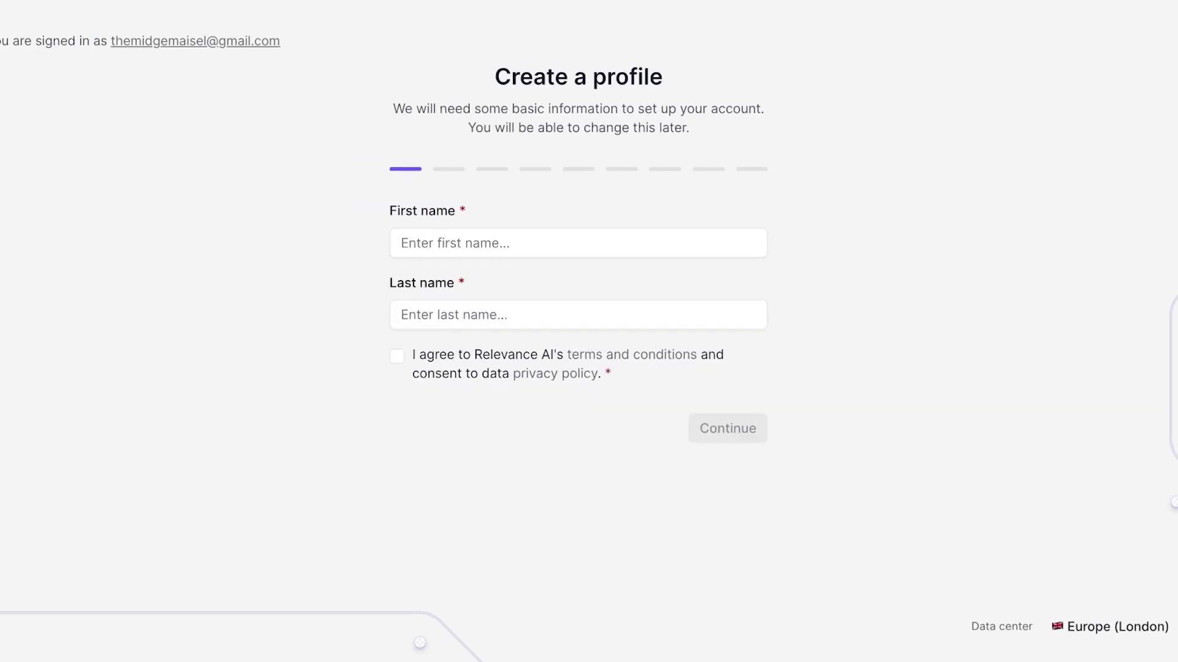
pyautogui.click(416, 242)
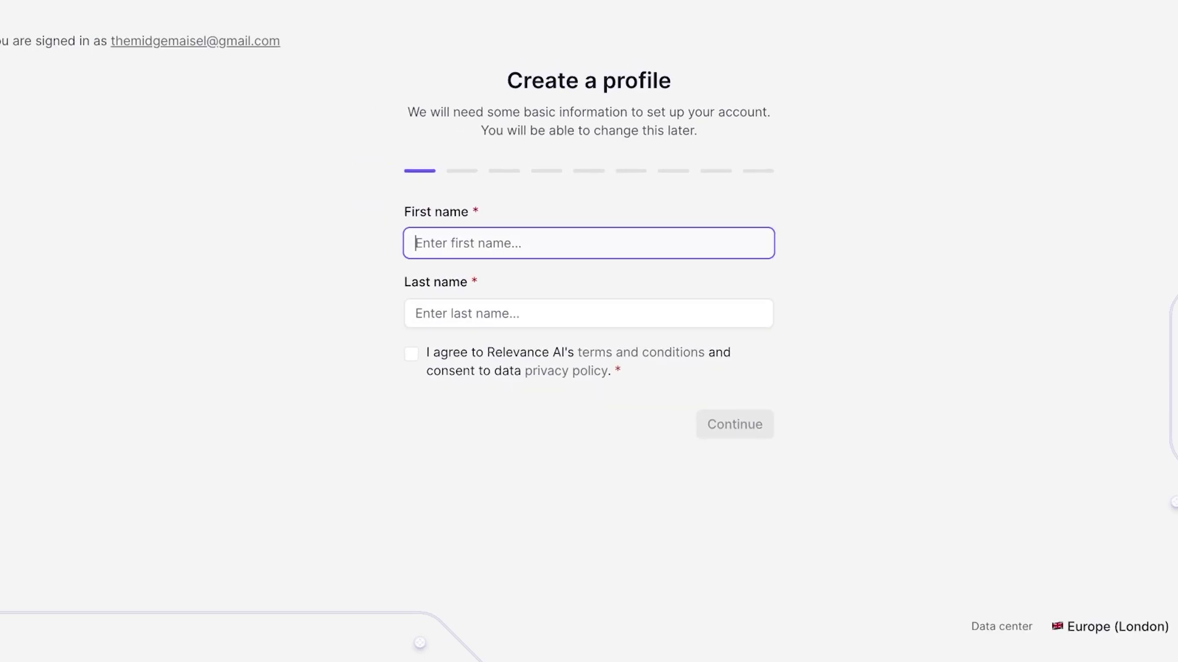
pyautogui.write('Midge')
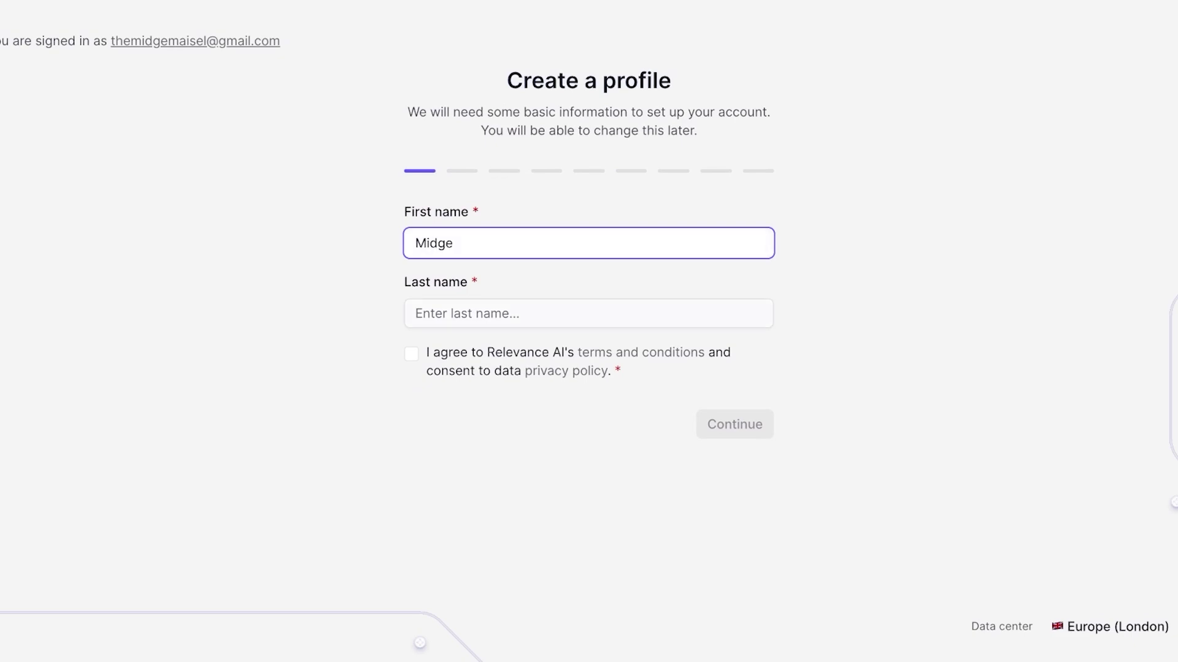
pyautogui.press('Tab')
pyautogui.write('Maisel')
pyautogui.press('Tab')
pyautogui.press('space')
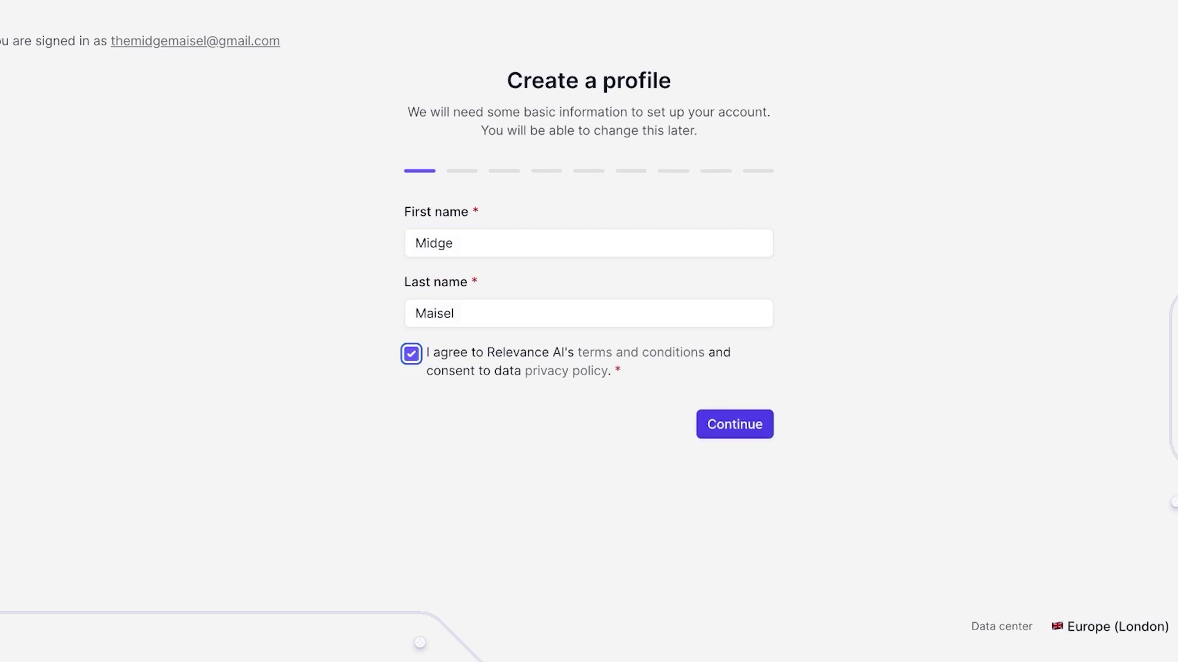
pyautogui.press('Return')
# Enter the requested name, set the company size to Only me and choose Agency as the role.
pyautogui.write('Spencer')
pyautogui.press('Return')
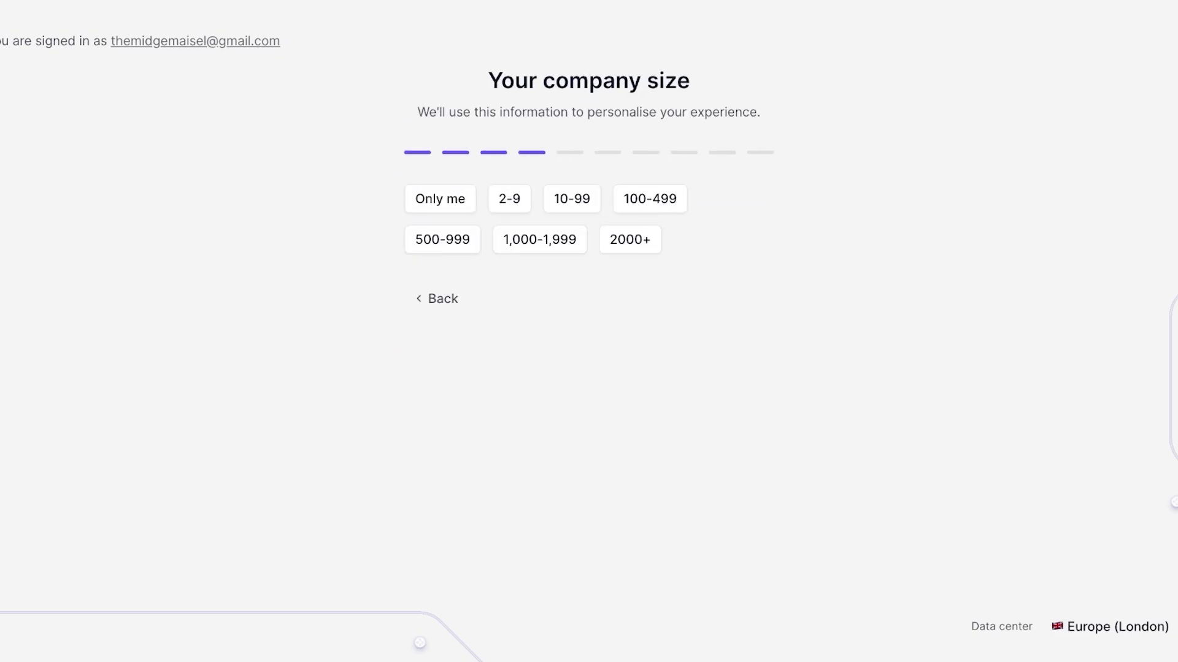
pyautogui.click(439, 198)
pyautogui.click(505, 199)
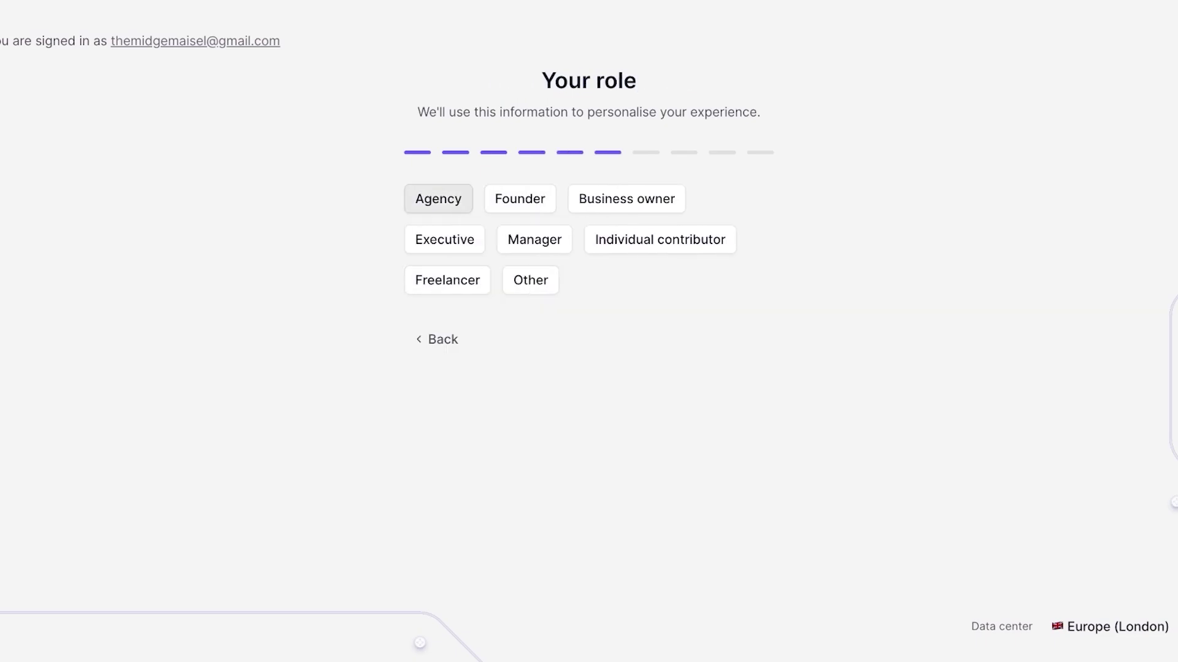
pyautogui.click(438, 199)
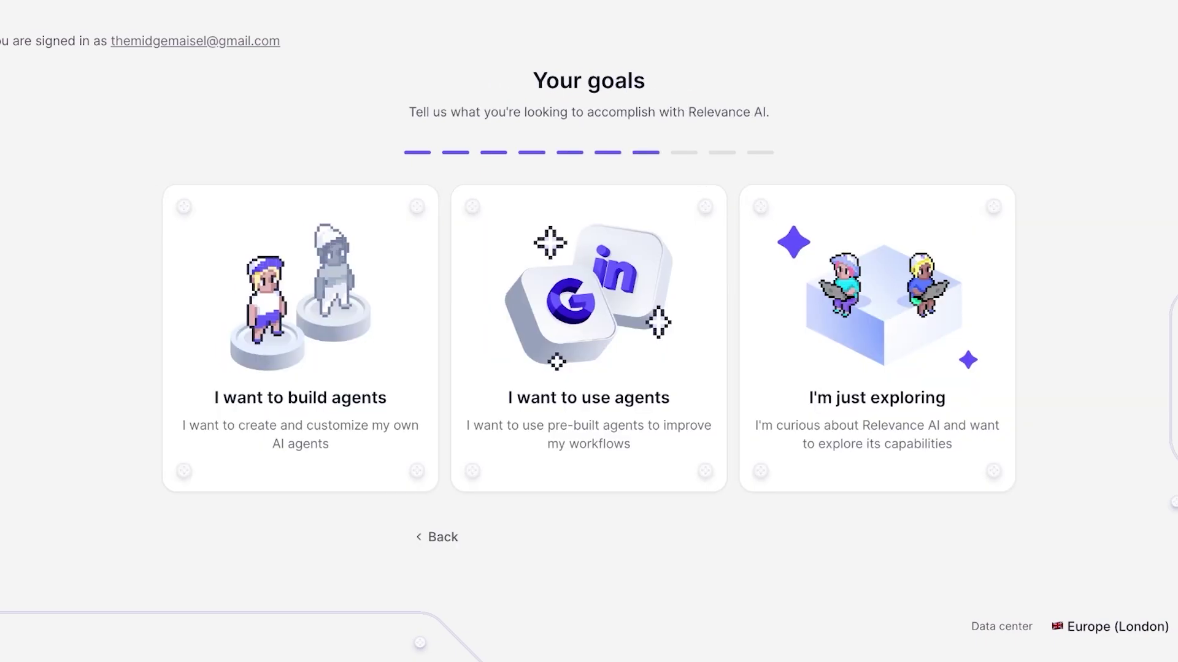
# Answer the goals and technical-level questions and give YouTube (someone else) as the place you heard about the service.
pyautogui.press('Return')
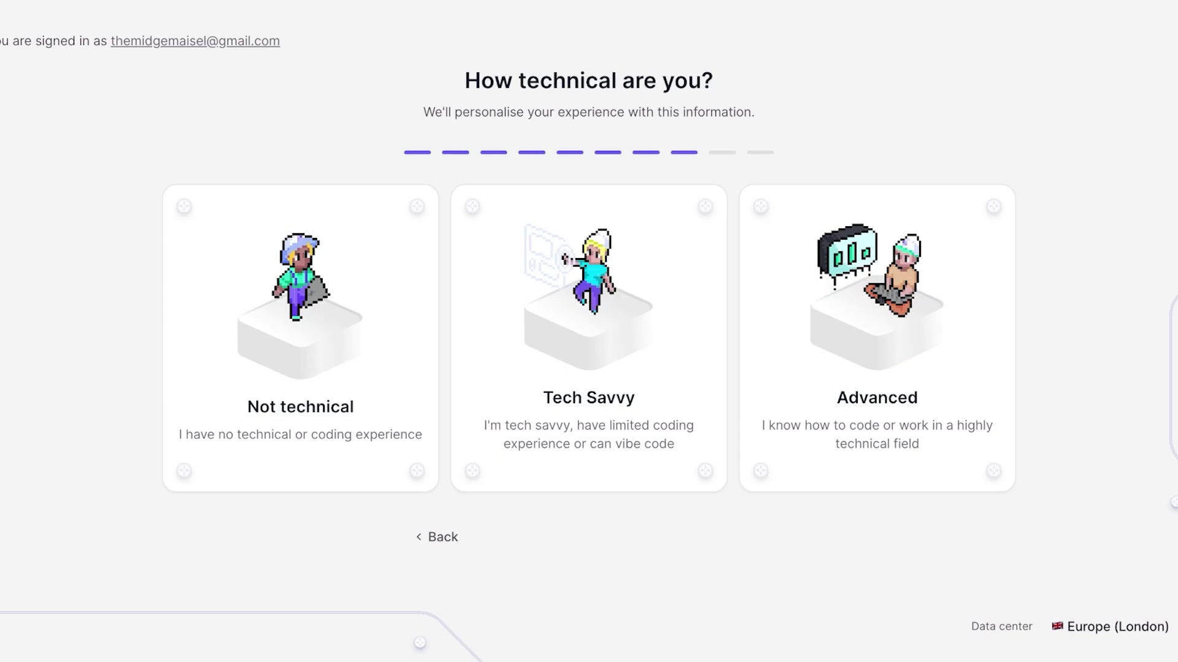
pyautogui.press('Return')
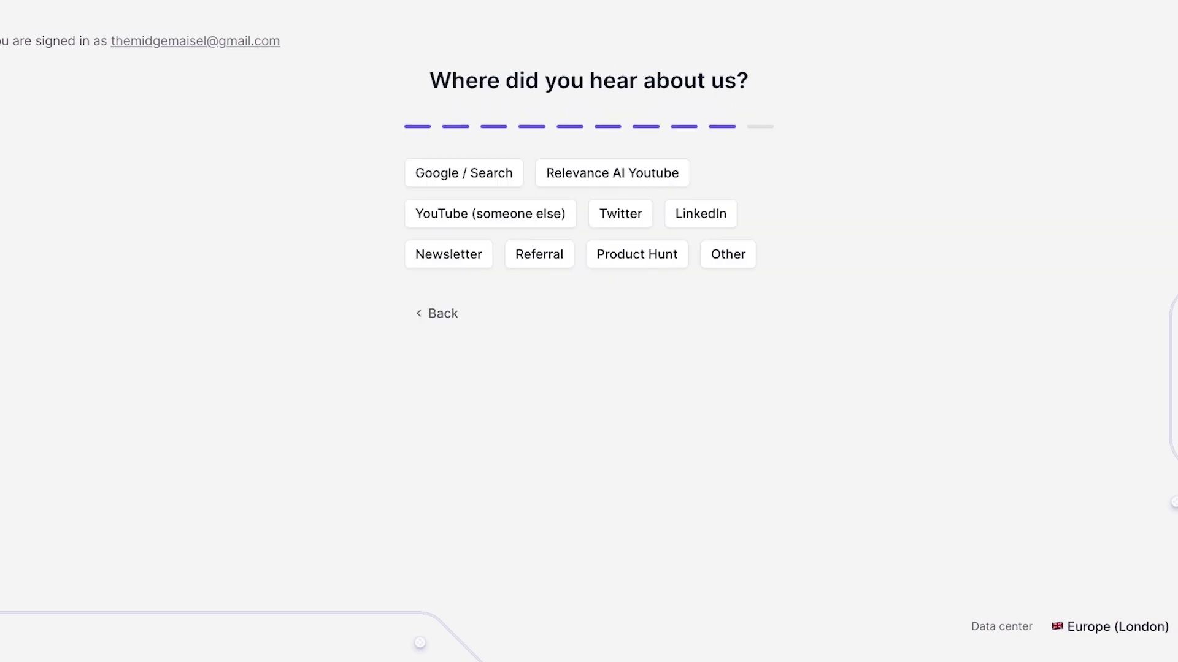
pyautogui.click(490, 213)
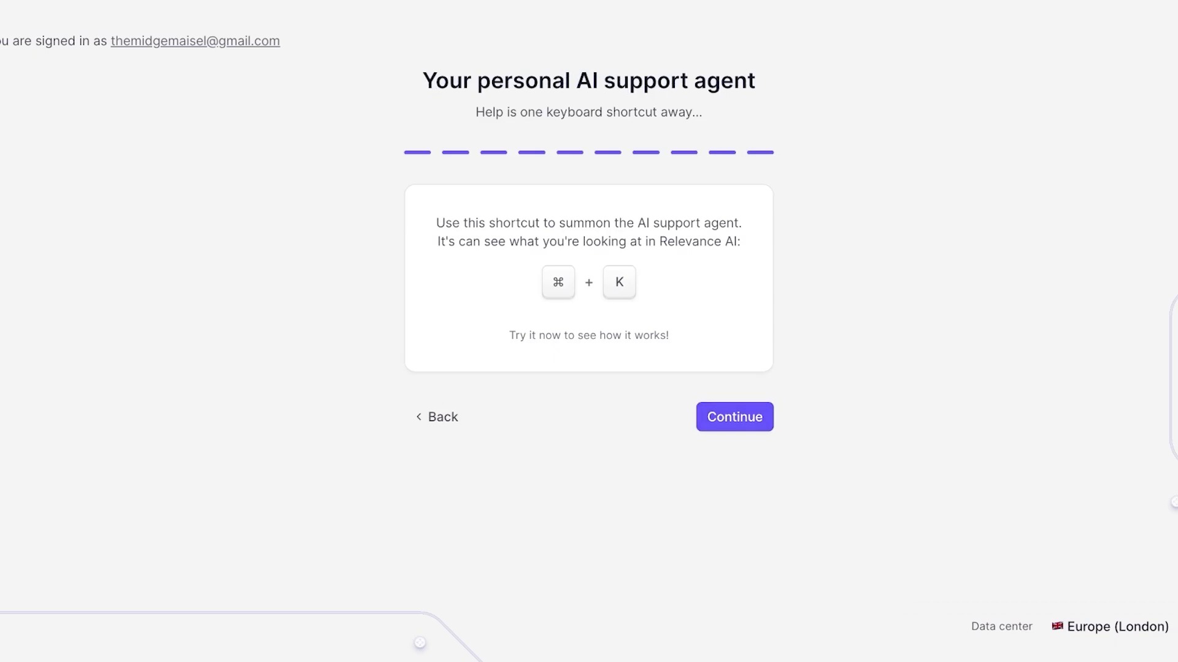
# Try summoning and dismissing the AI support agent, and continue past its introduction.
pyautogui.press('super+k')
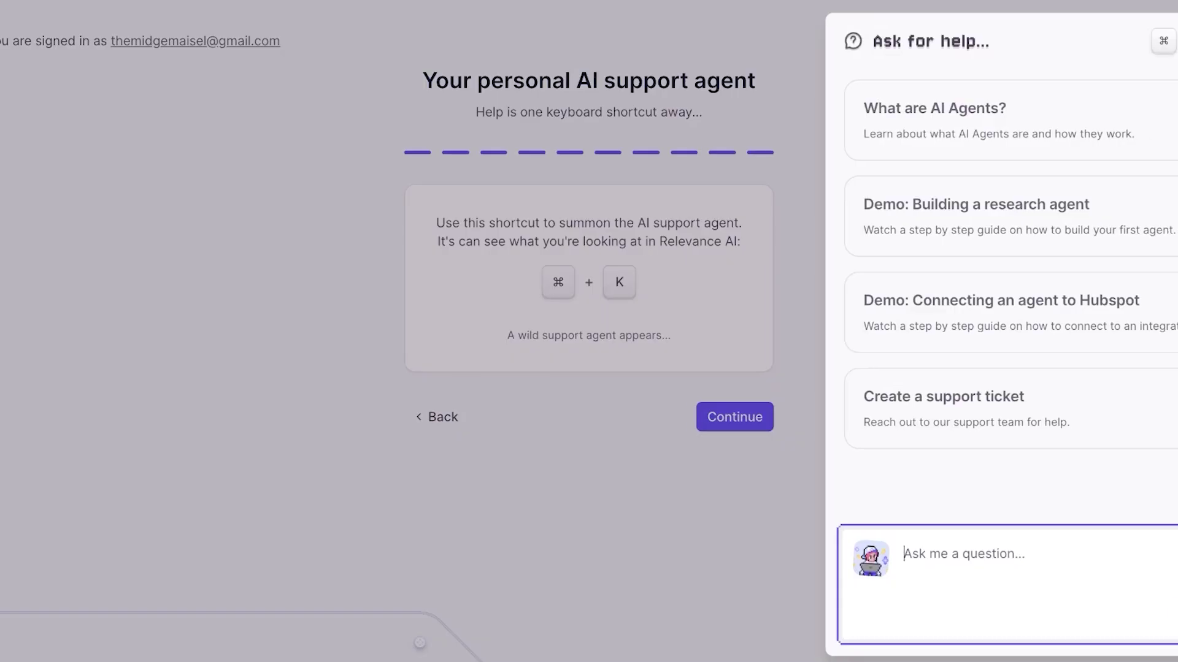
pyautogui.press('super+k')
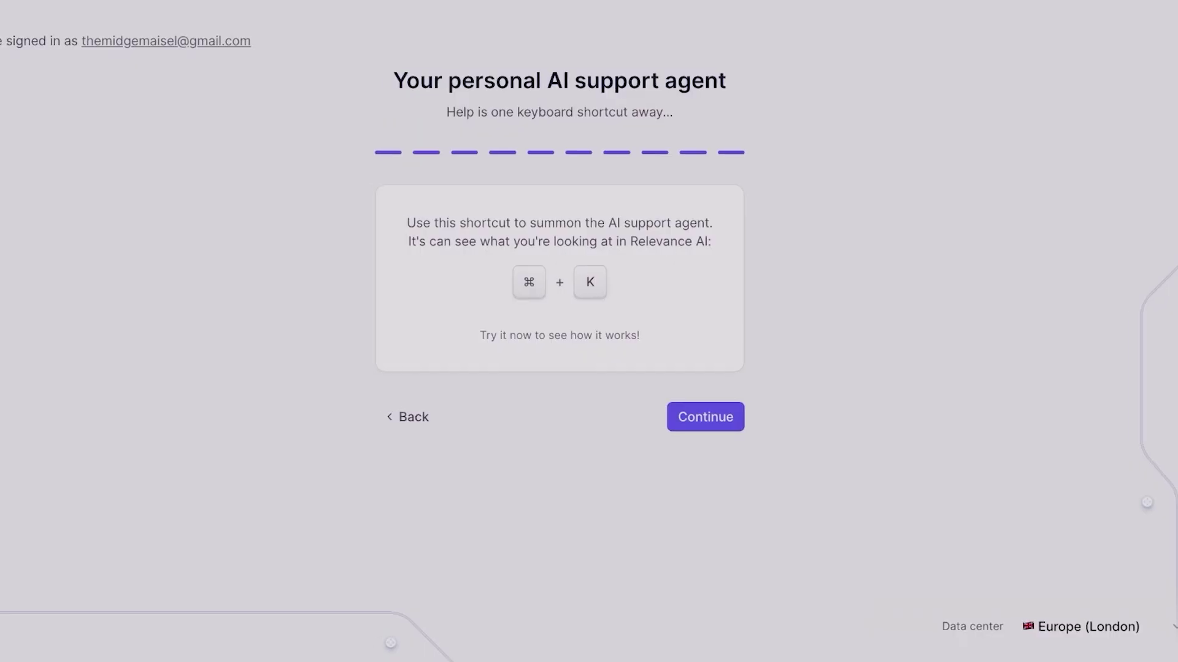
pyautogui.press('Return')
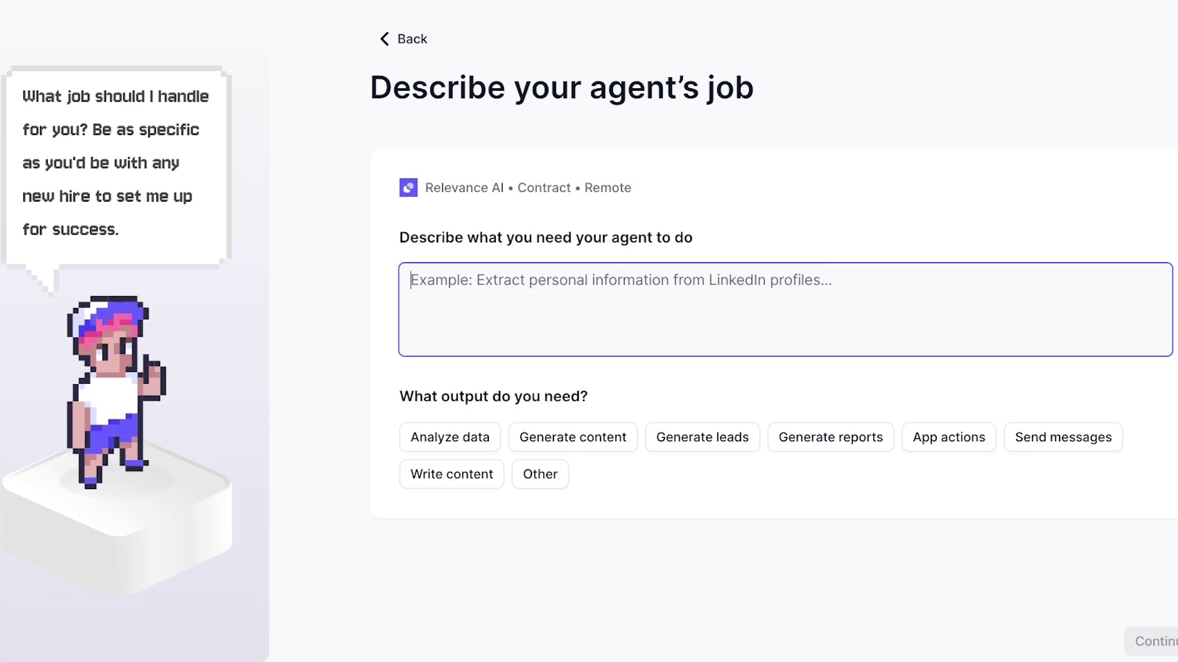
# Describe the agent's job as "Communicate with my customers that visit my website and suggest services and items to them." and continue.
pyautogui.write('Co')
pyautogui.press('BackSpace')
pyautogui.press('BackSpace')
pyautogui.write('Communicate wirgh')
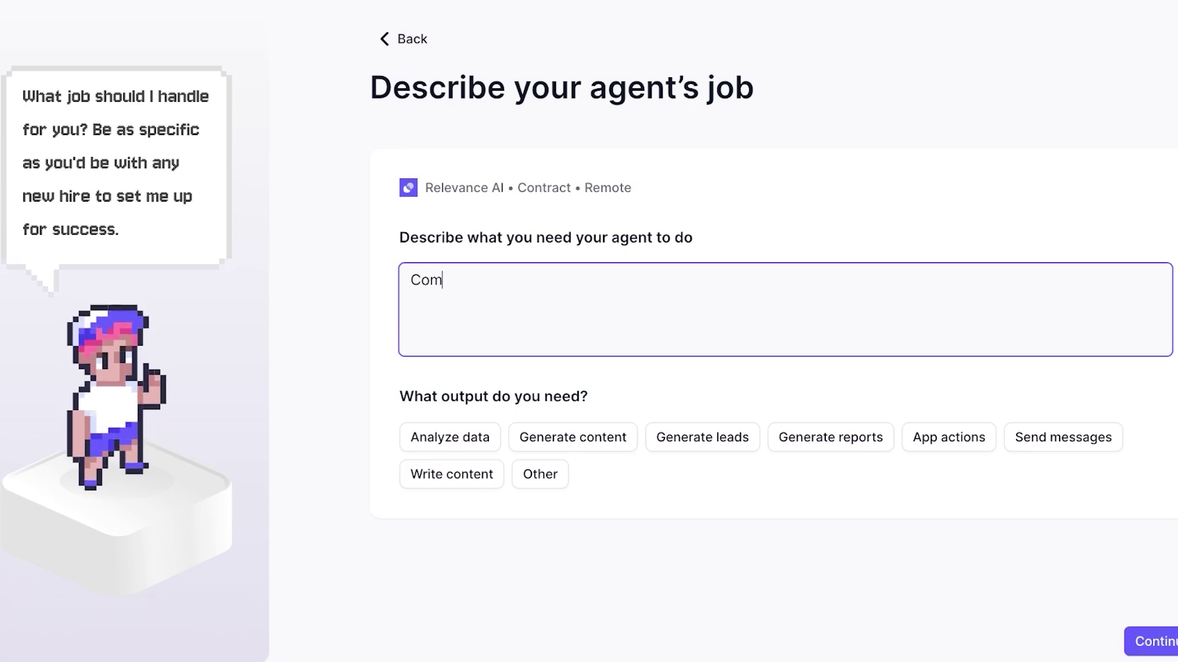
pyautogui.press('BackSpace')
pyautogui.press('BackSpace')
pyautogui.press('BackSpace')
pyautogui.press('BackSpace')
pyautogui.write('th my customers that visit my website and suggest ')
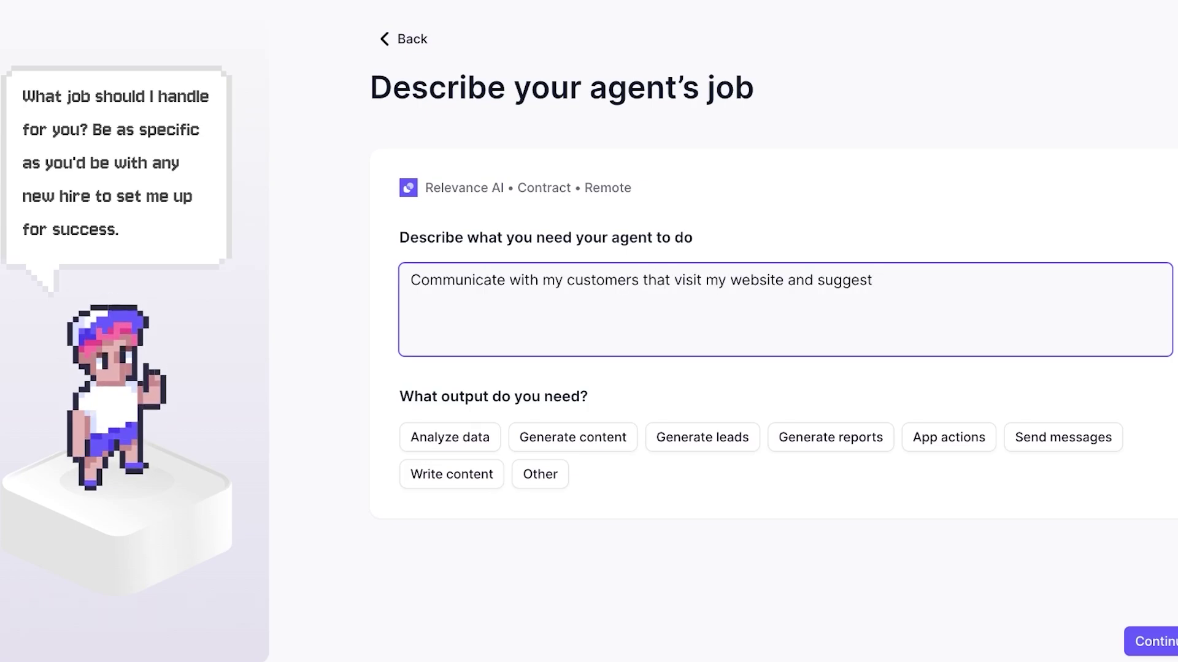
pyautogui.write('services ')
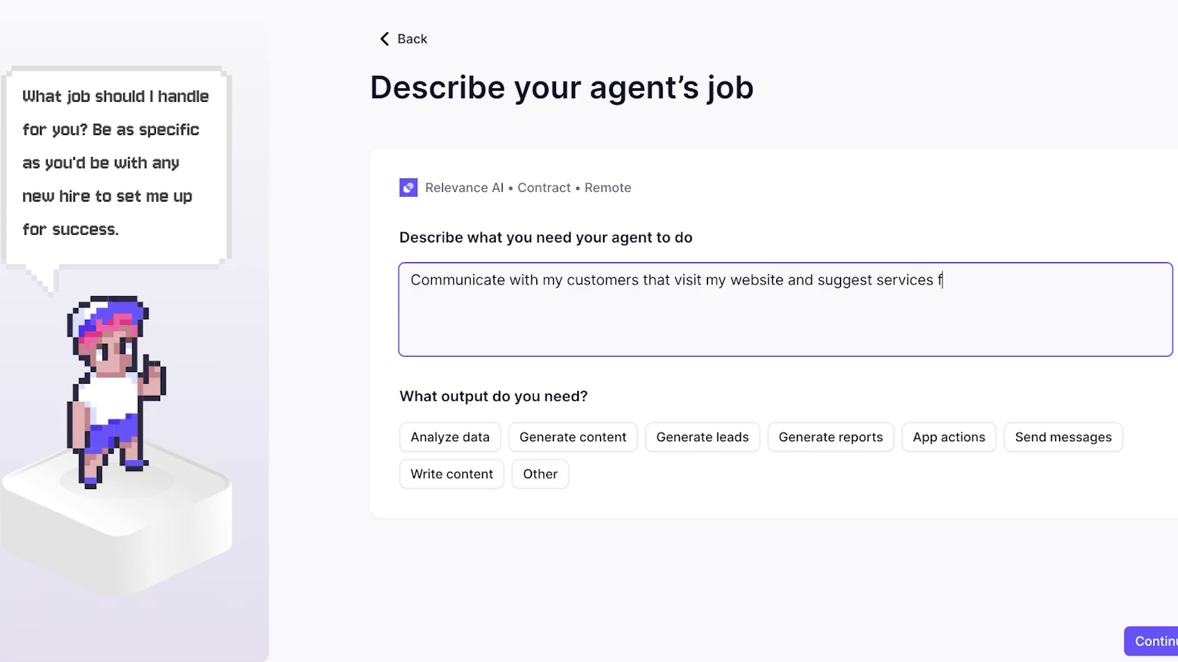
pyautogui.write('and items to them.')
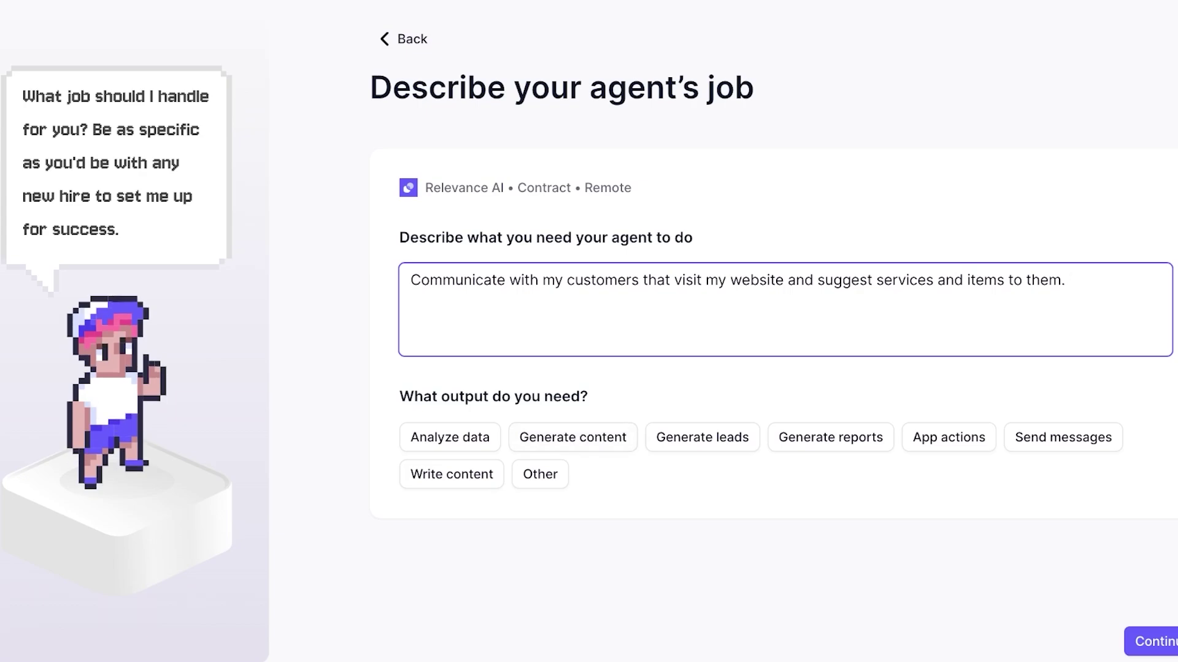
pyautogui.click(1156, 641)
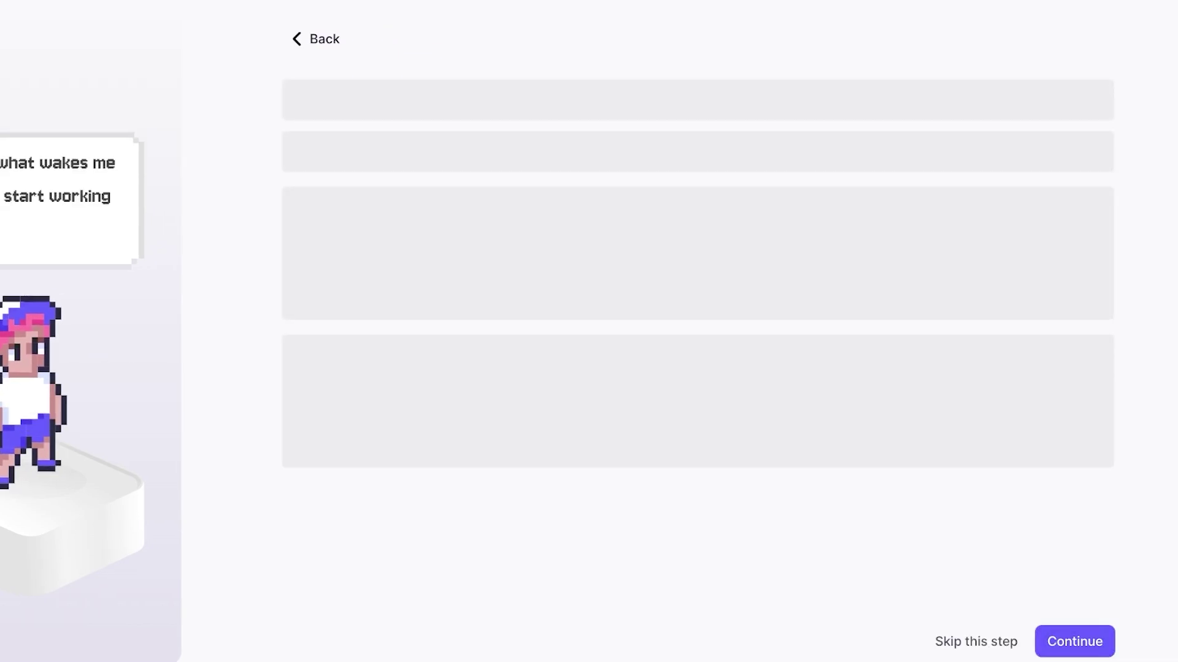
# Browse the available standard, premium and external triggers for the agent and close the list without adding one.
pyautogui.scroll(-2, 684, 398)
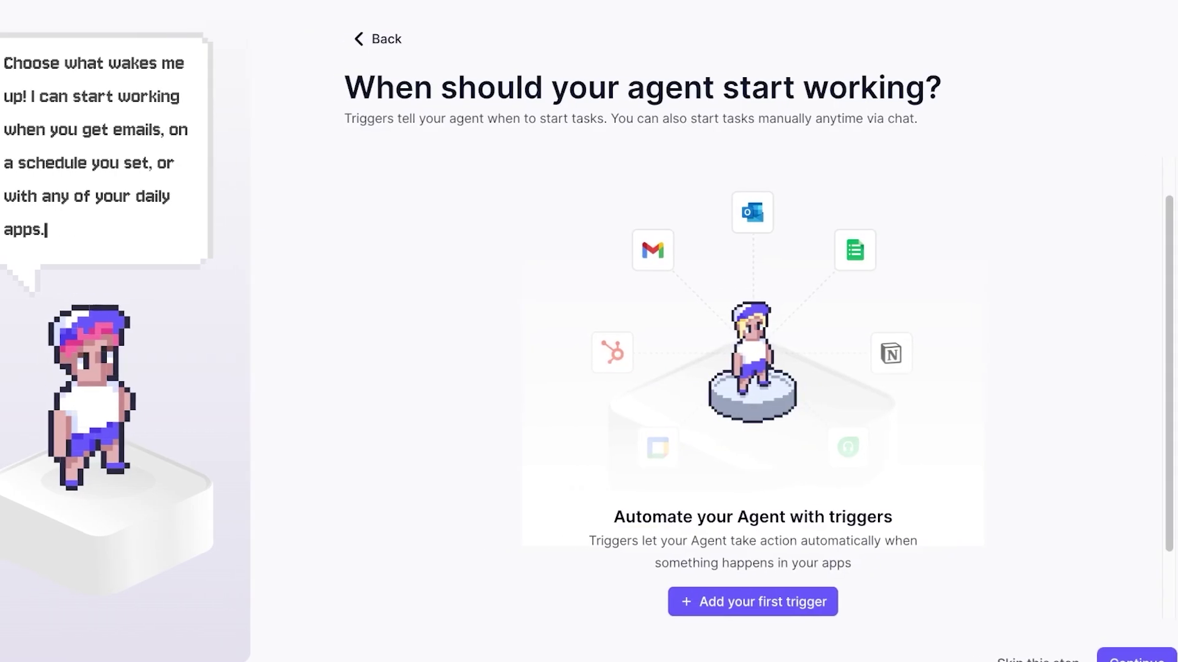
pyautogui.click(684, 565)
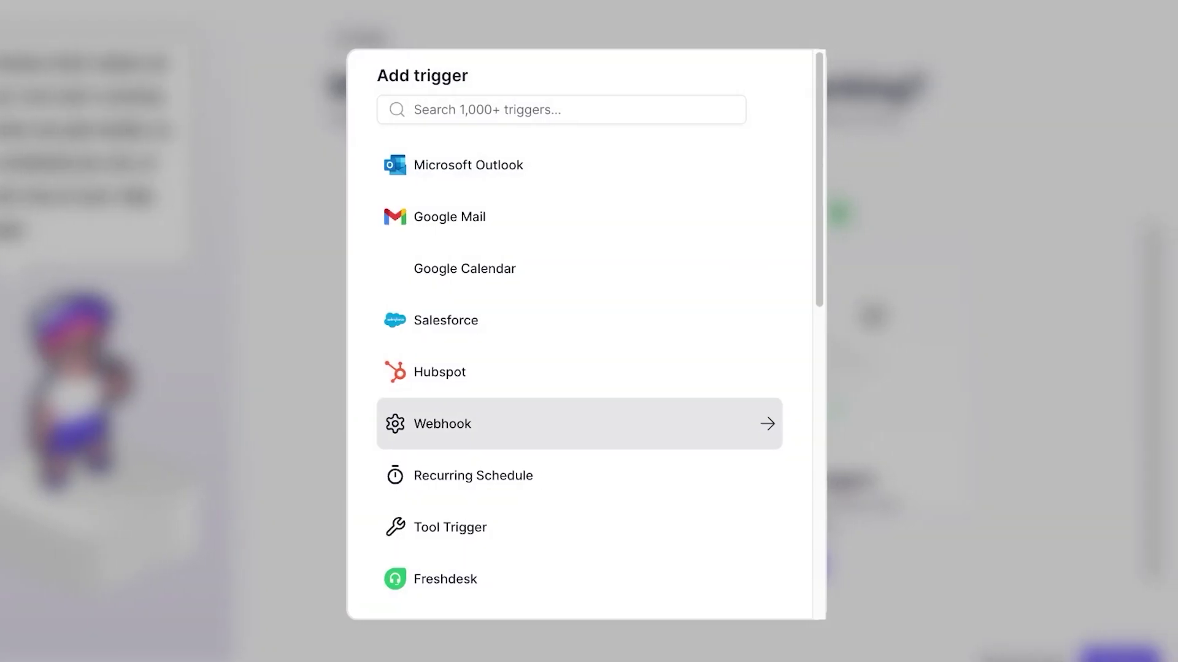
pyautogui.scroll(-10, 578, 331)
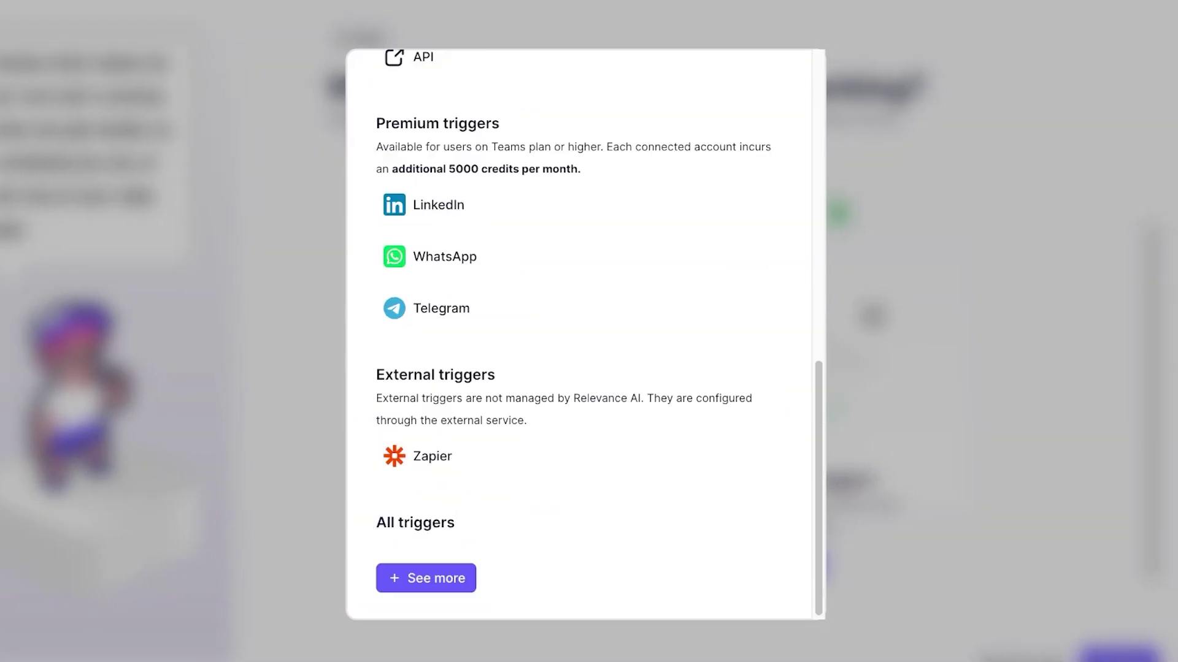
pyautogui.scroll(1, 578, 331)
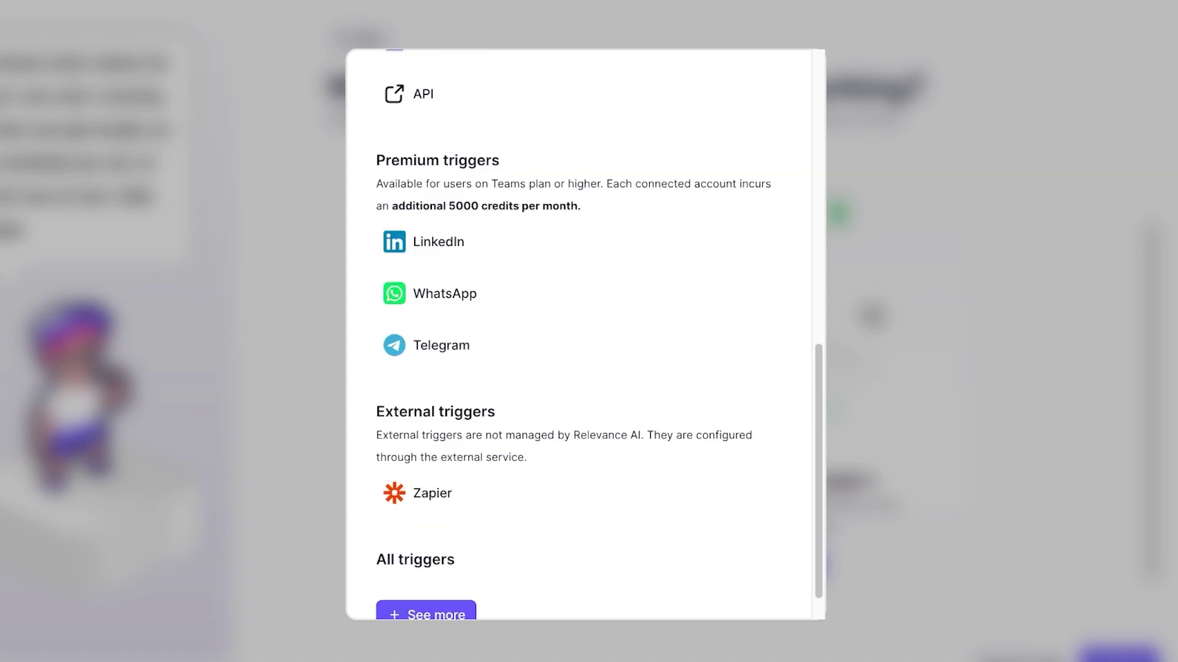
pyautogui.scroll(-1, 579, 537)
pyautogui.scroll(13, 578, 536)
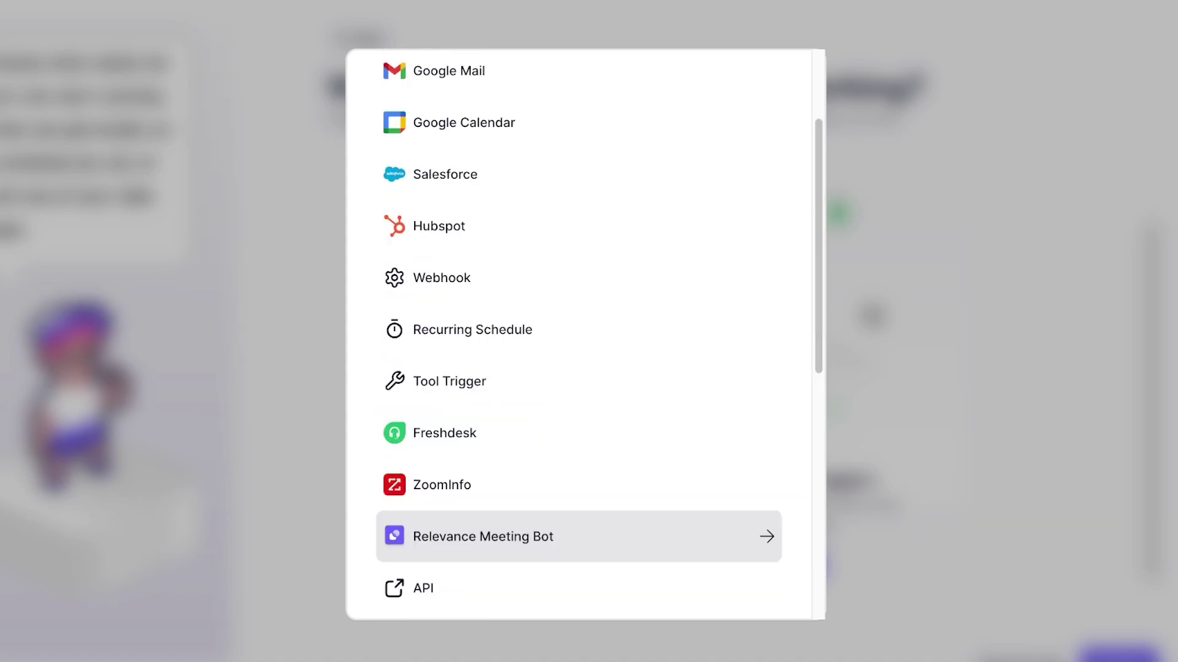
pyautogui.press('Escape')
pyautogui.scroll(-1, 735, 387)
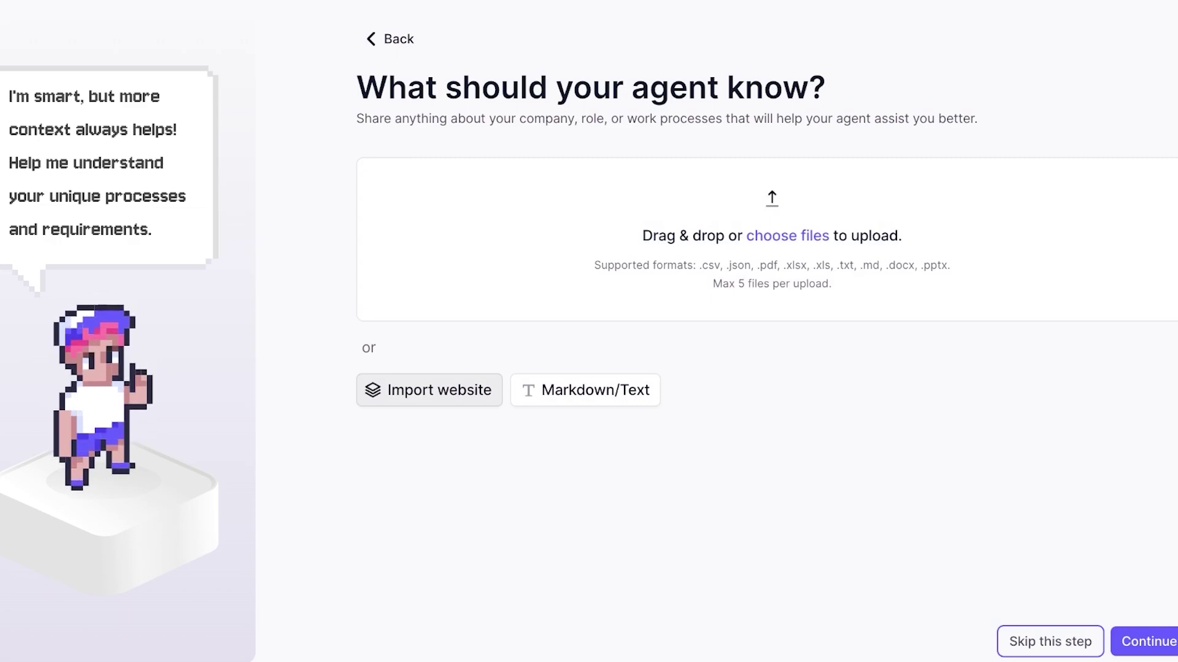
# Open the form for adding markdown or plain-text knowledge to the agent and cancel it.
pyautogui.click(585, 390)
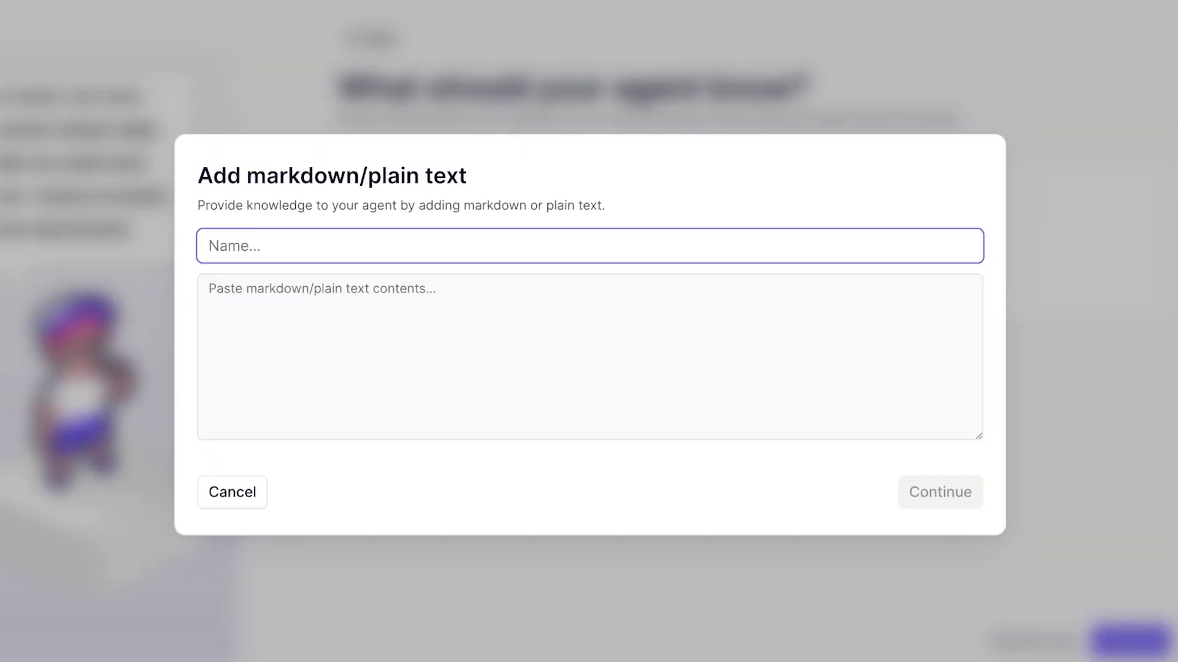
pyautogui.click(232, 491)
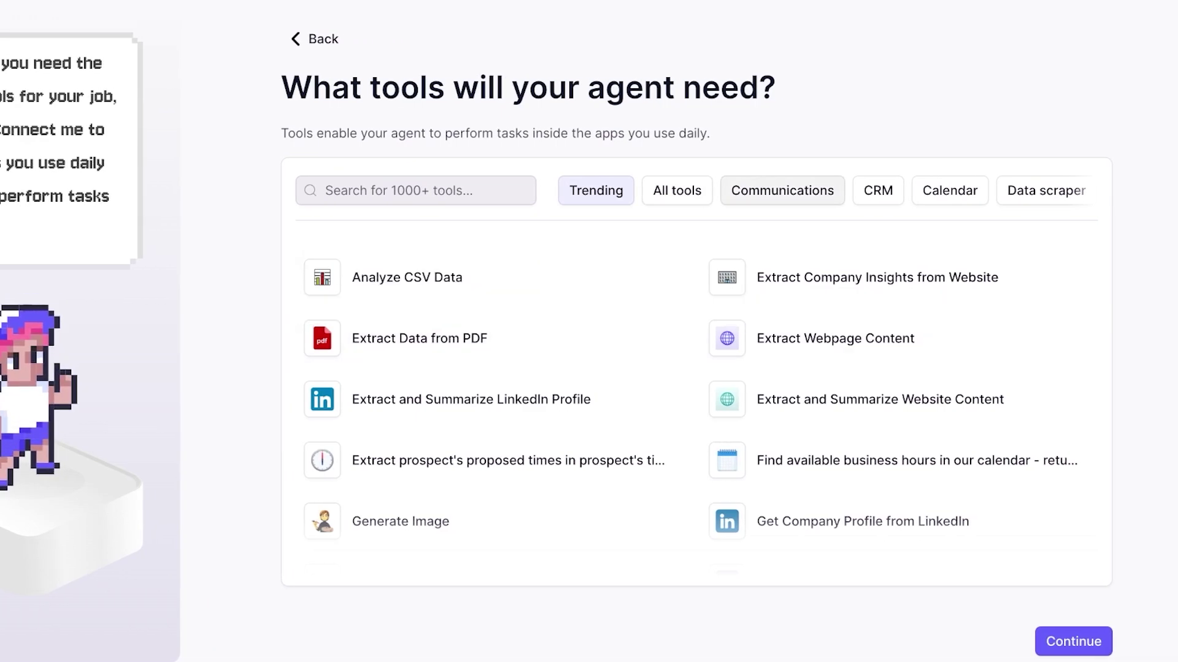
# Select the Save Draft Reply to Gmail and Send Email via Gmail tools from the Communications category.
pyautogui.click(782, 190)
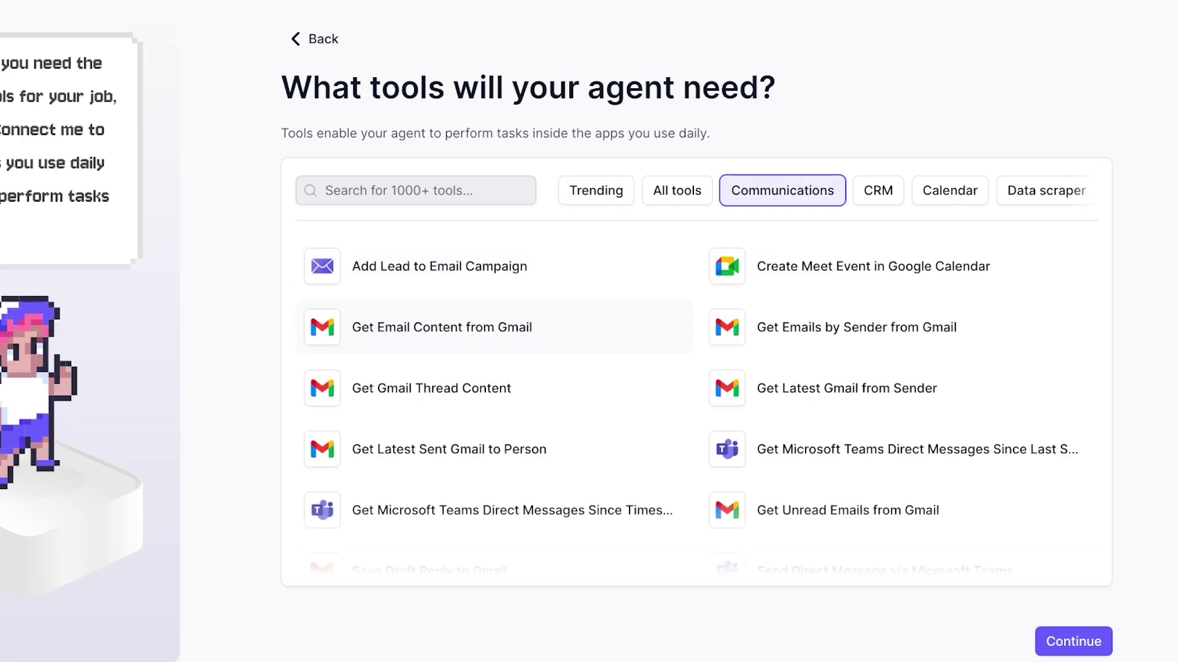
pyautogui.scroll(-2, 490, 429)
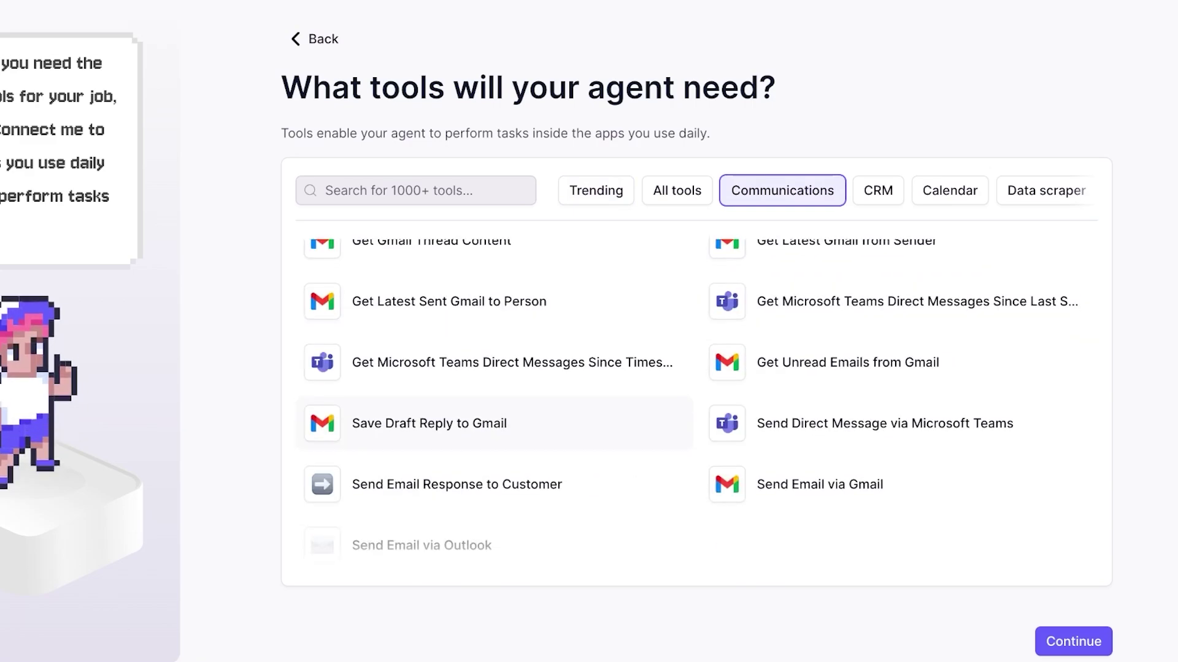
pyautogui.click(491, 424)
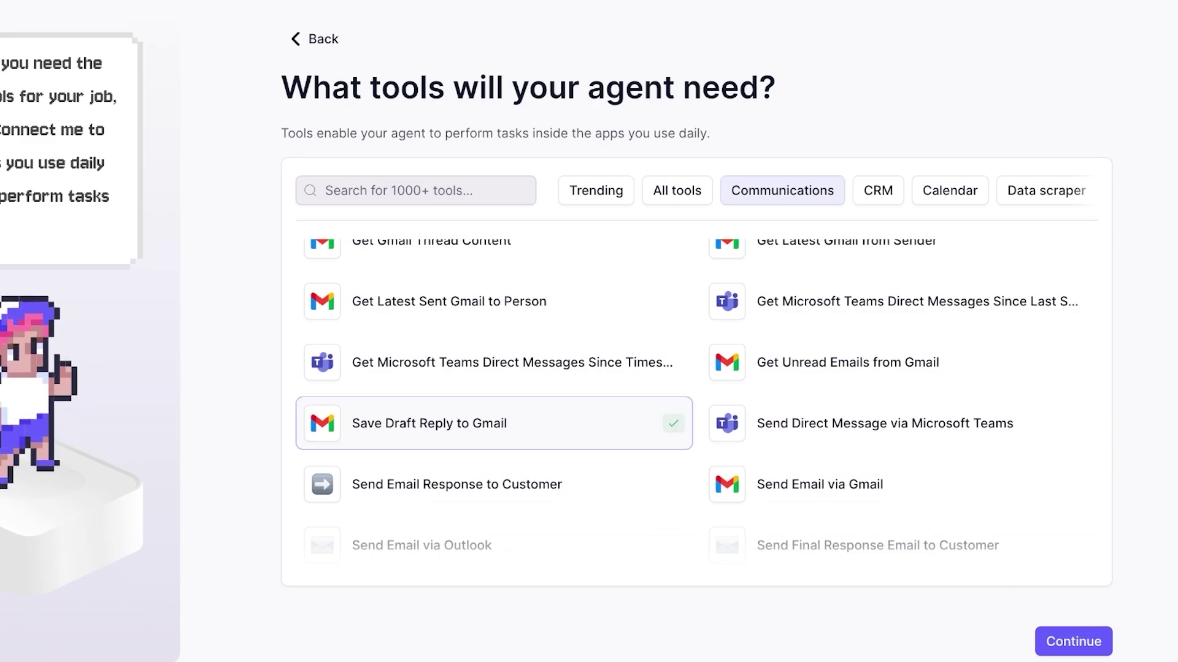
pyautogui.click(898, 484)
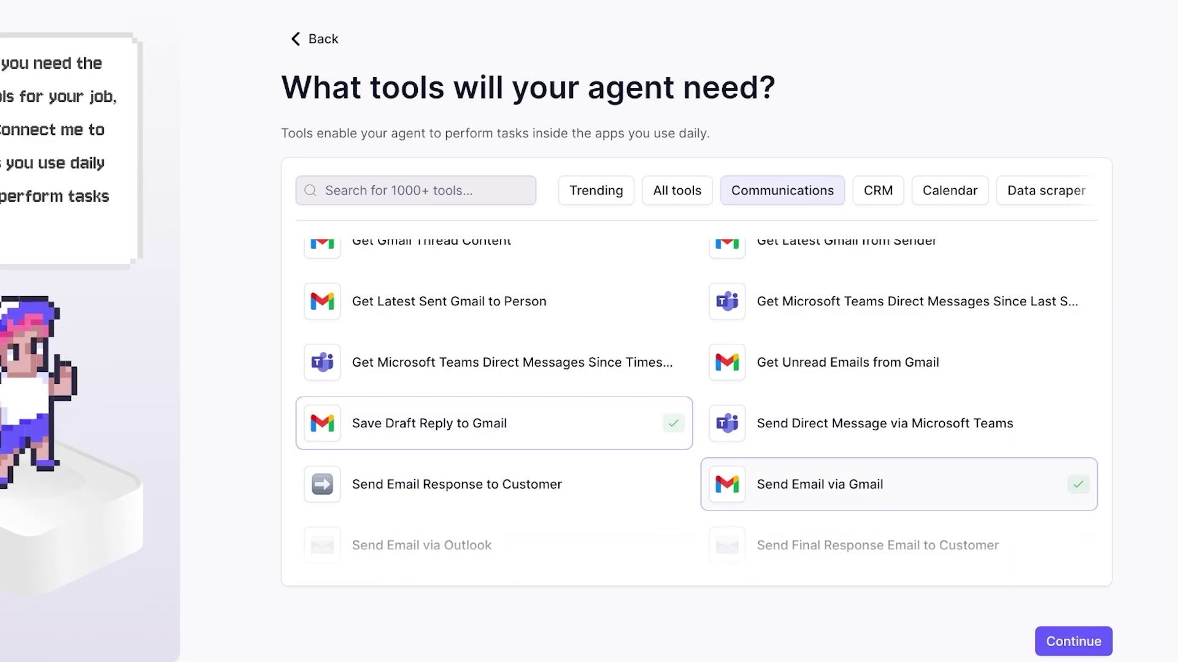
pyautogui.scroll(-1, 858, 368)
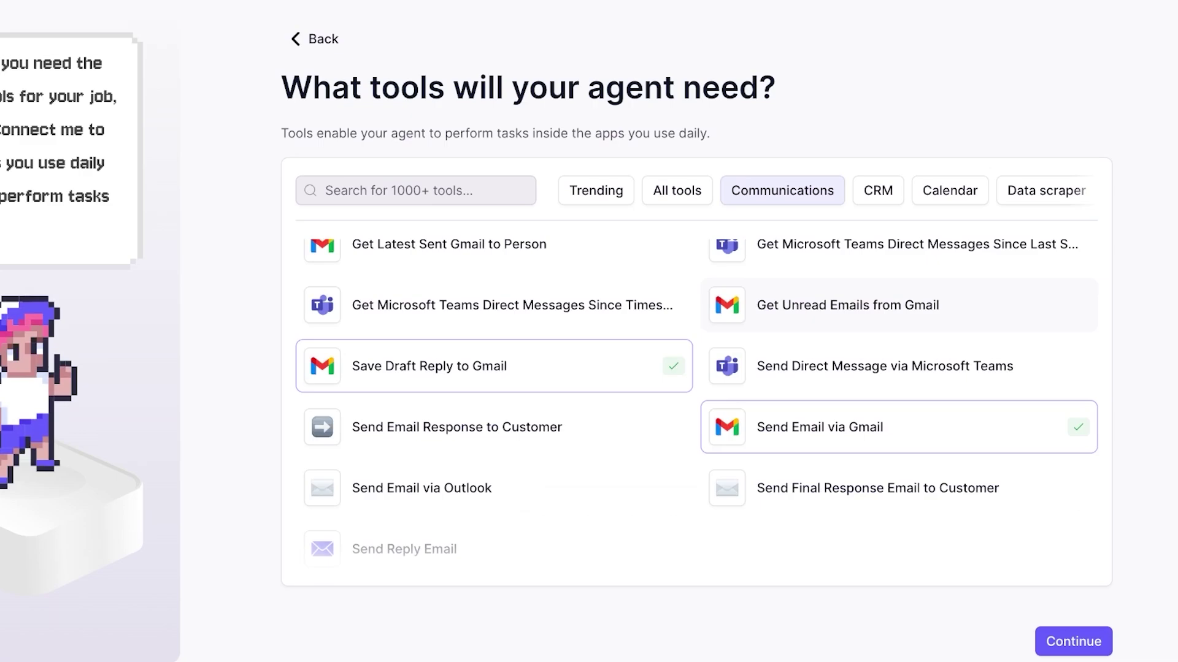
pyautogui.scroll(3, 858, 368)
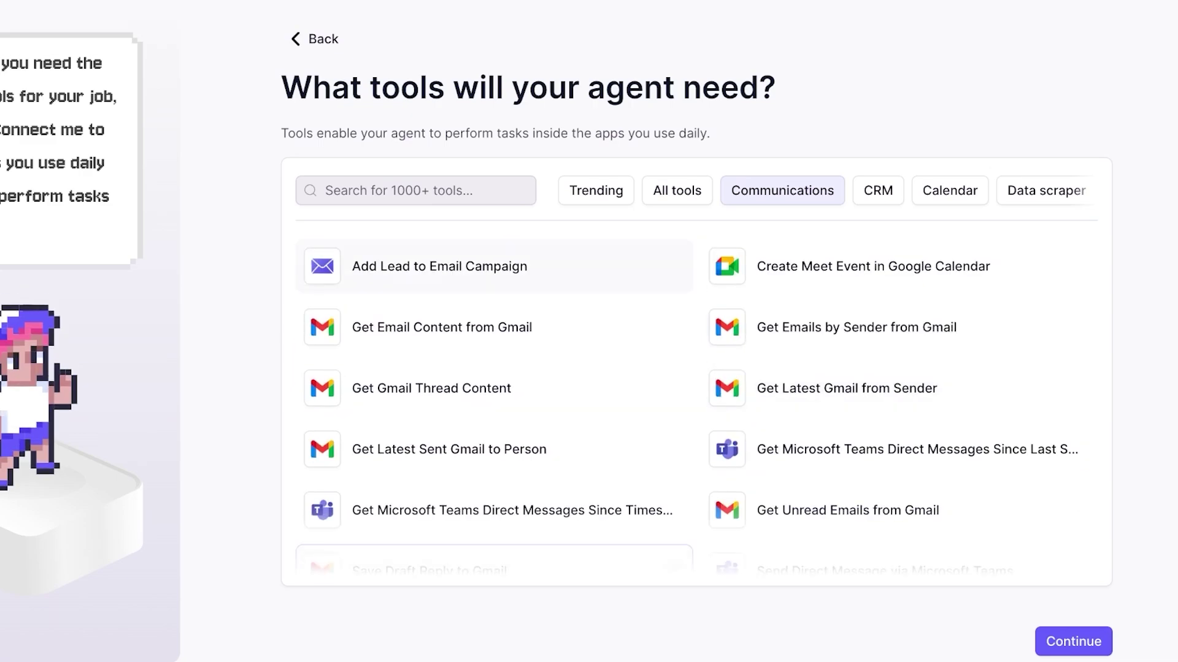
# Browse the CRM, Calendar, Trending and All tools categories, return to Communications and continue with the two selected Gmail tools.
pyautogui.click(847, 388)
pyautogui.click(847, 388)
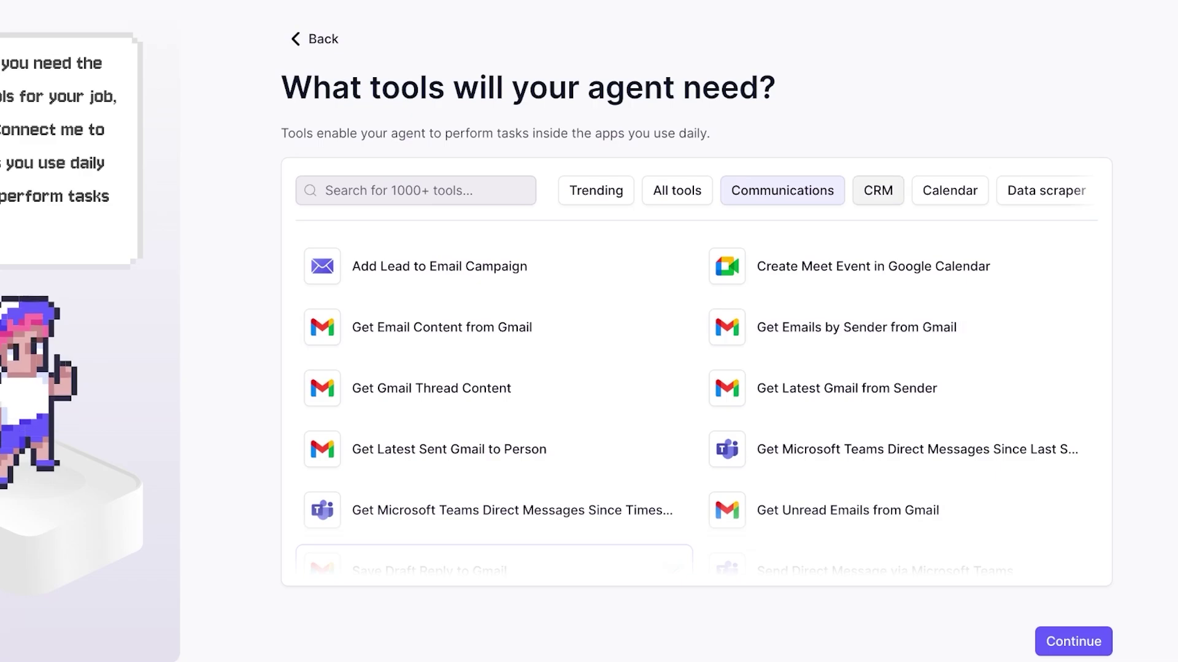
pyautogui.click(878, 190)
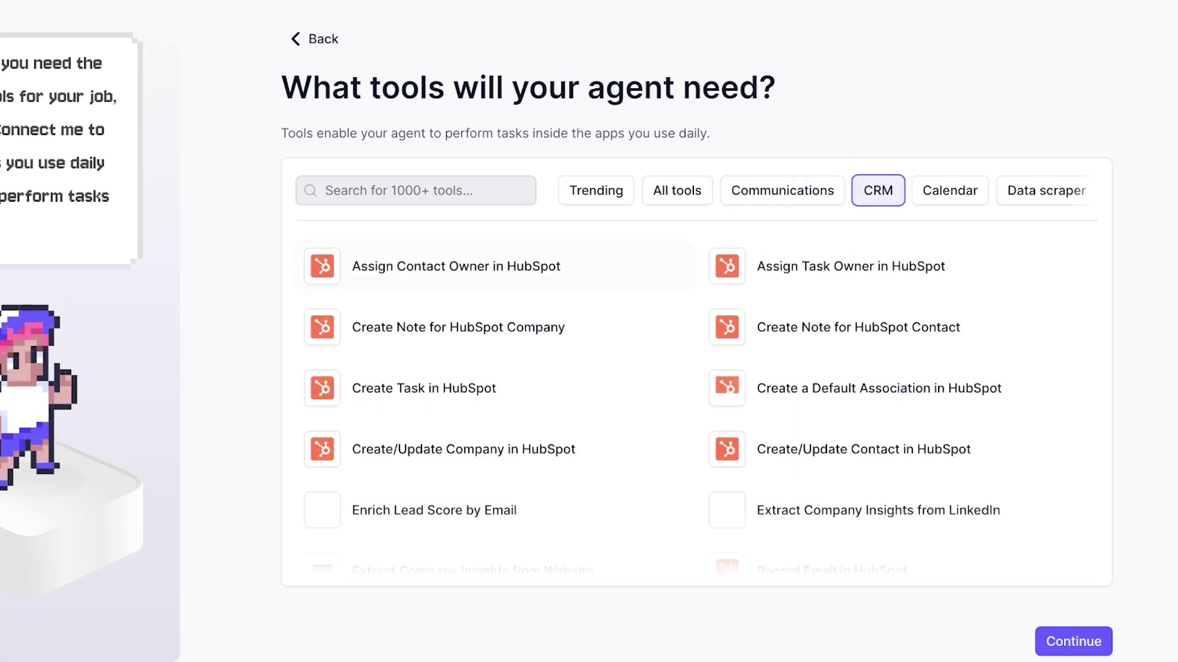
pyautogui.scroll(-2, 696, 392)
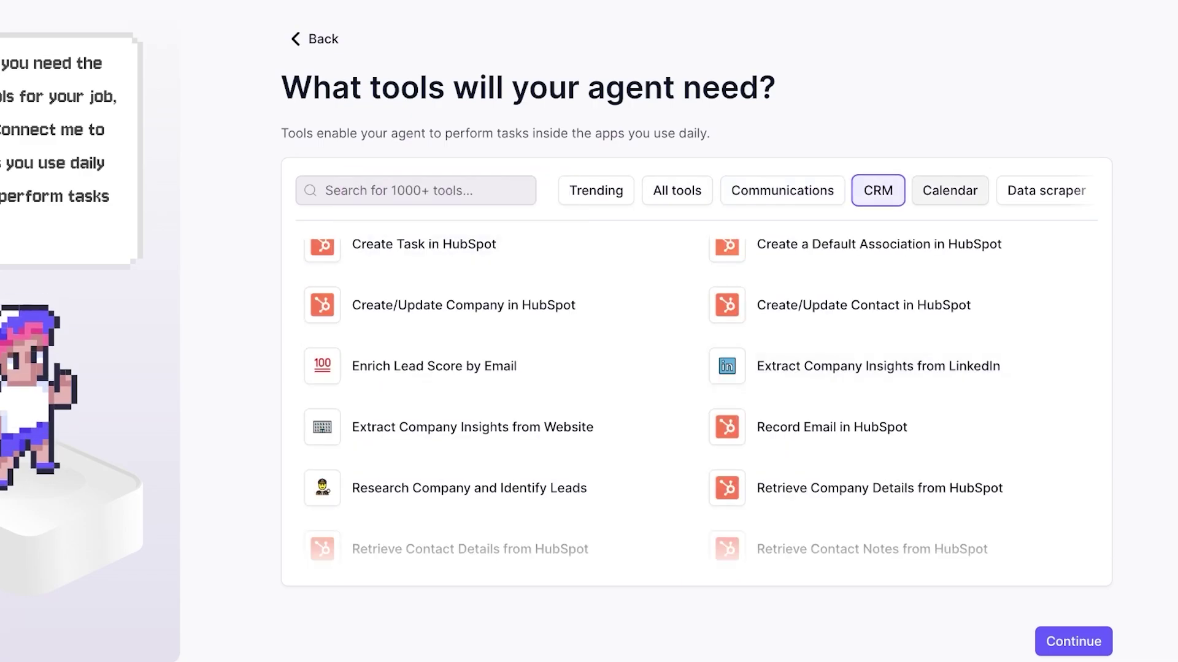
pyautogui.click(949, 190)
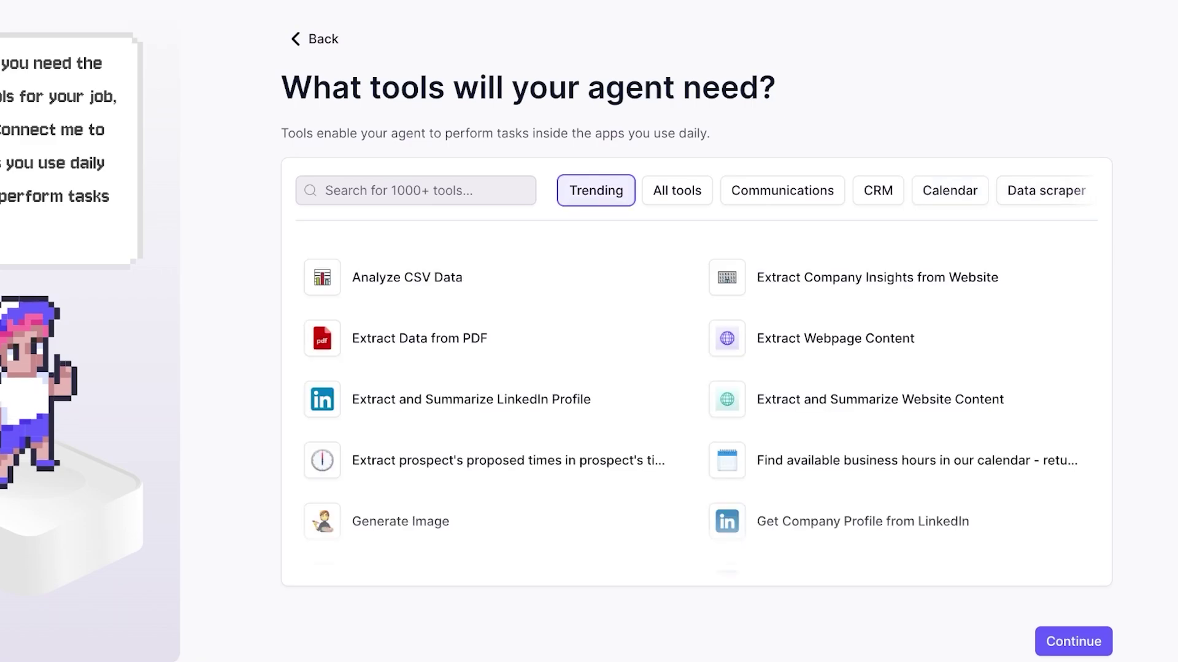
pyautogui.click(676, 190)
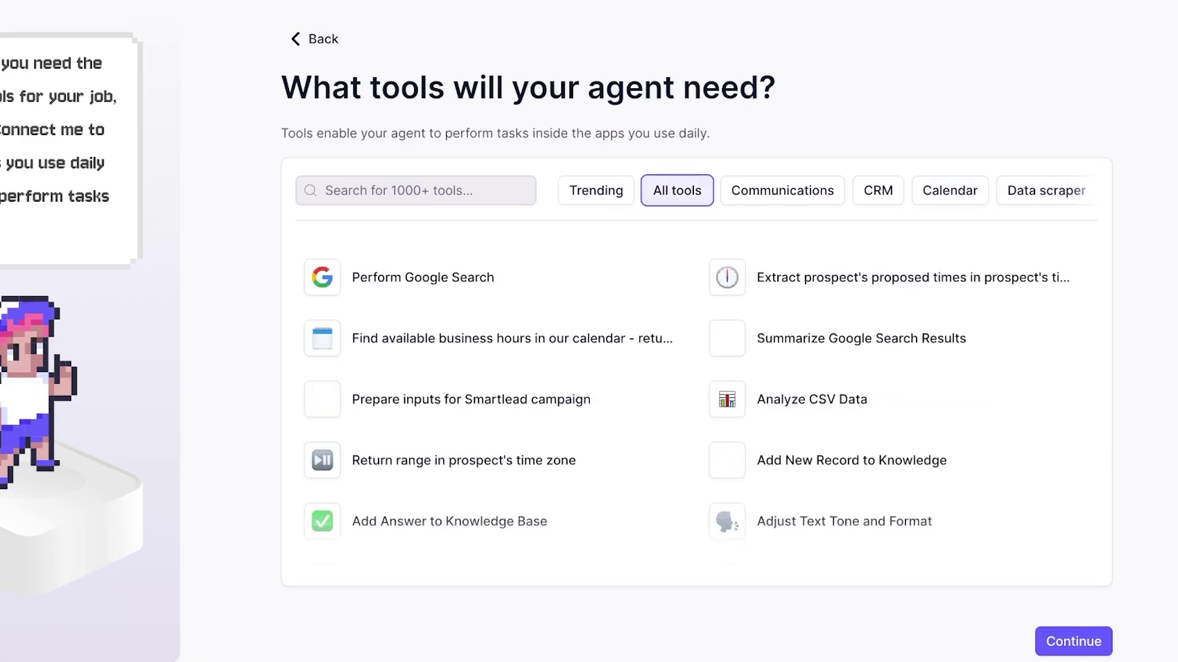
pyautogui.click(782, 190)
pyautogui.scroll(-2, 898, 305)
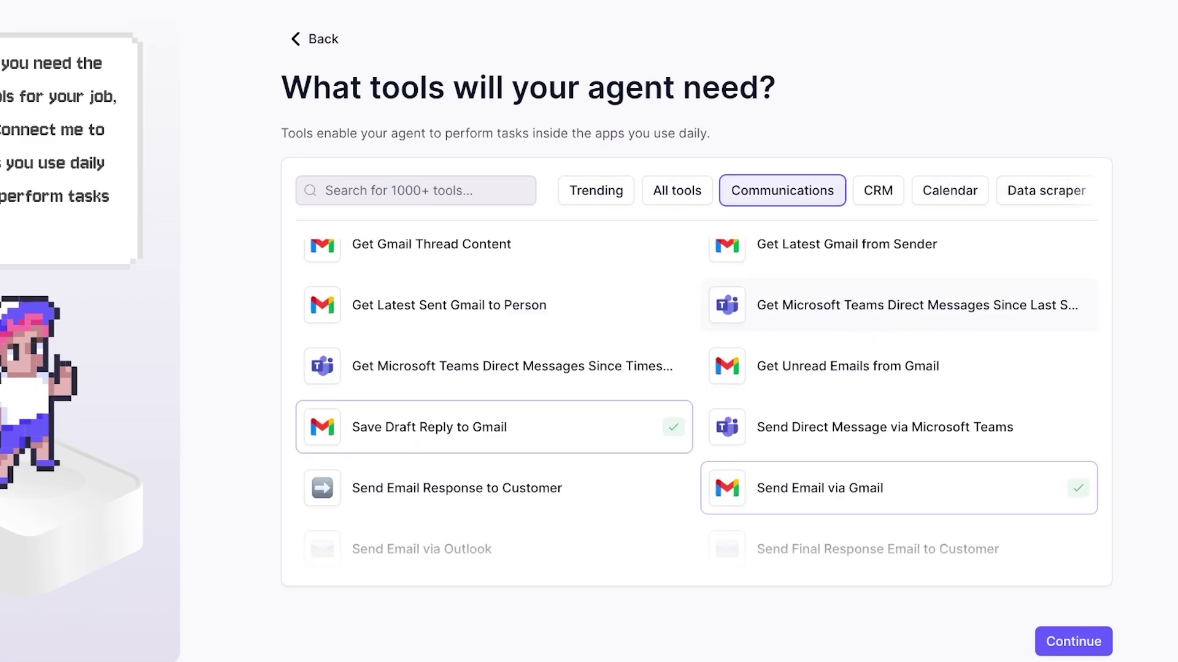
pyautogui.click(1072, 641)
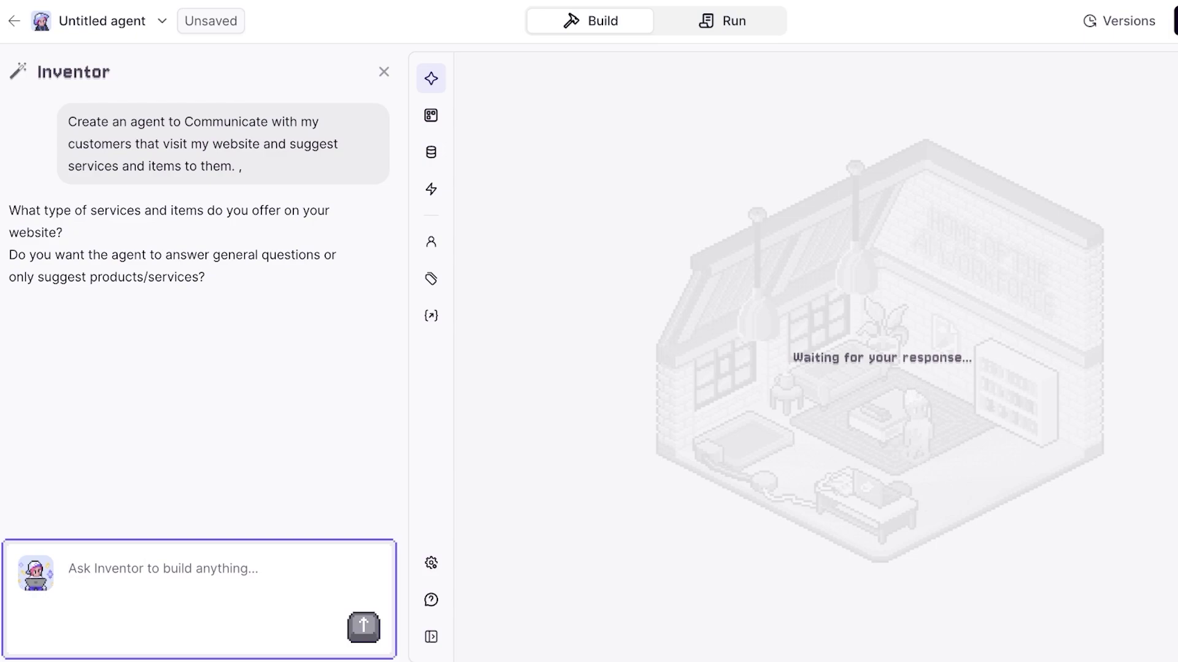
# Write in the reply to Inventor that "I want it to answer both general questions and suggest products/services as suggestions".
pyautogui.moveTo(205, 277); pyautogui.dragTo(72, 210)
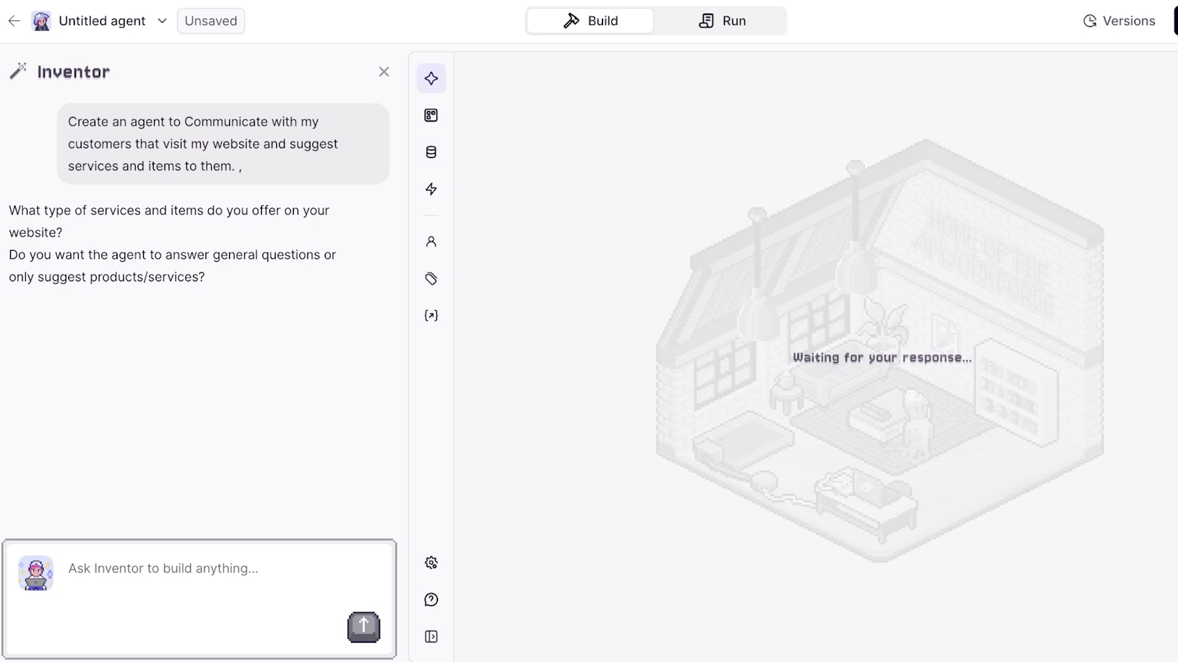
pyautogui.click(163, 568)
pyautogui.write('I w')
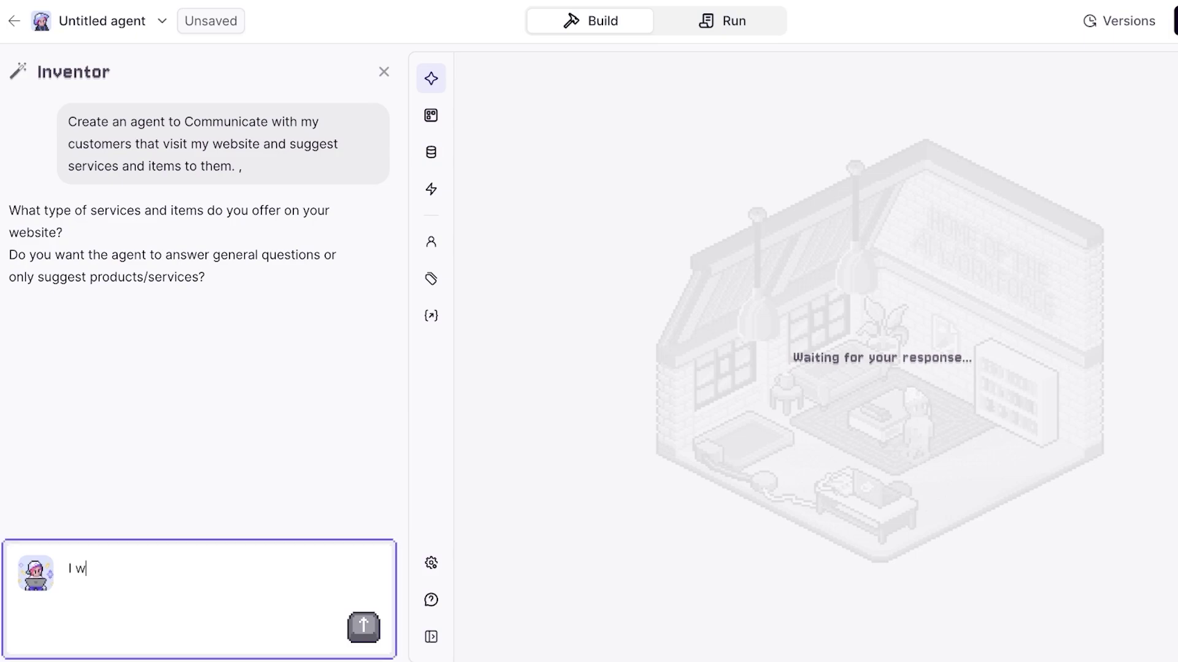
pyautogui.write('ant tt to answer both general quest')
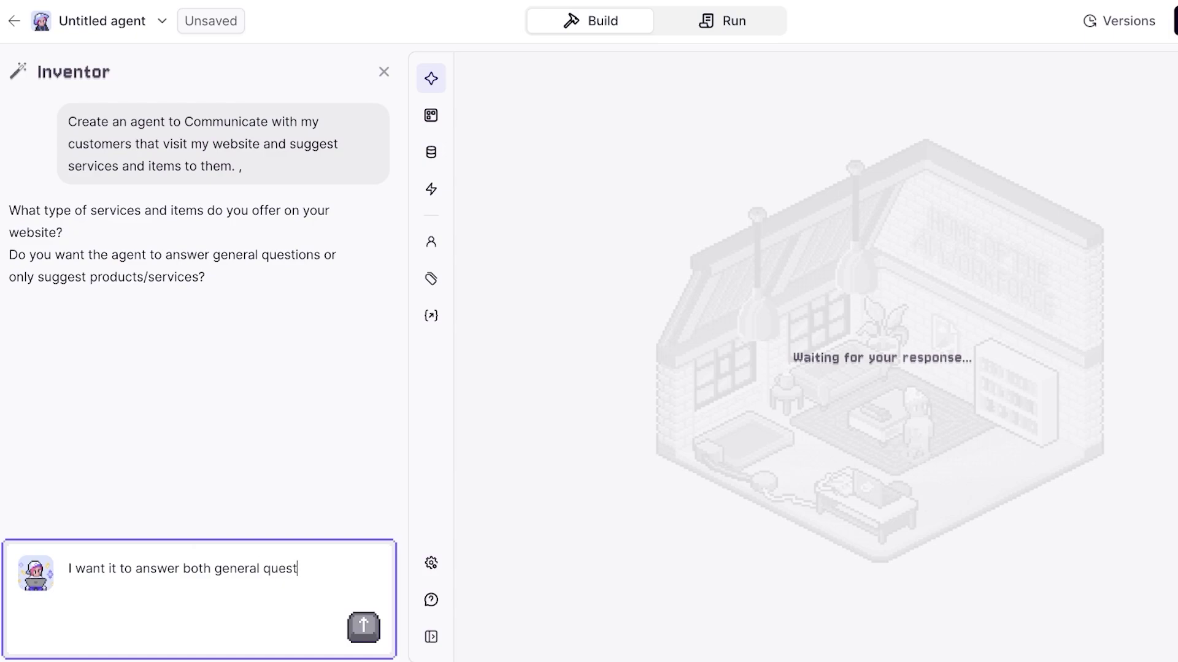
pyautogui.write('ions and suggest projects')
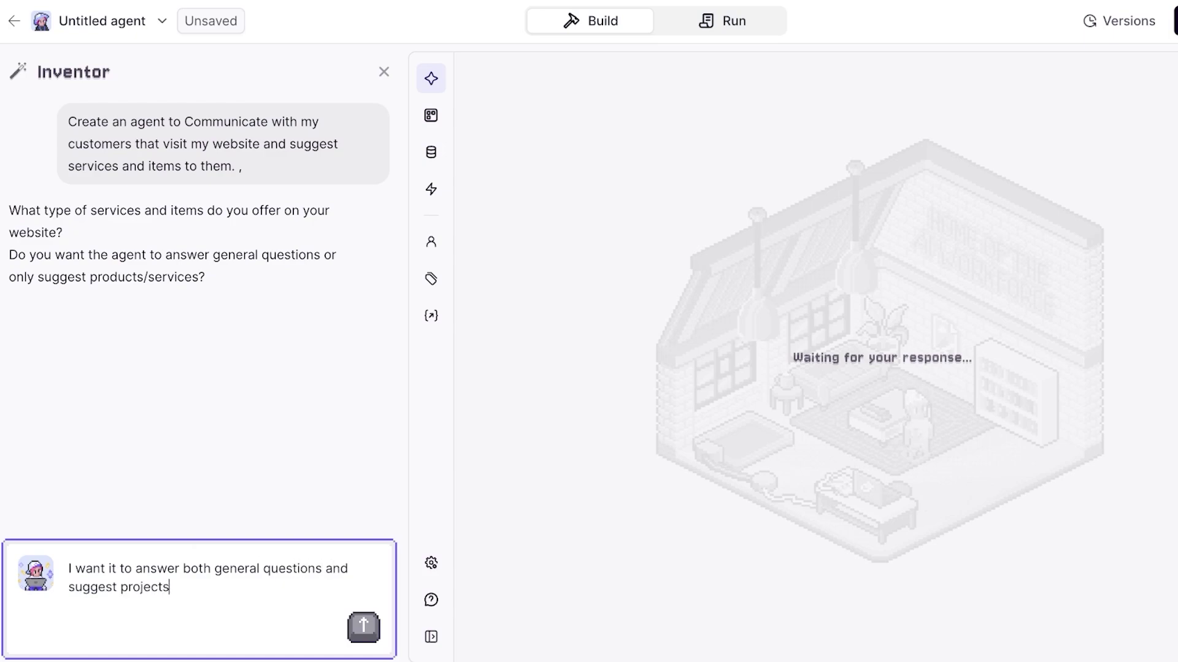
pyautogui.press('BackSpace')
pyautogui.press('BackSpace')
pyautogui.press('BackSpace')
pyautogui.press('BackSpace')
pyautogui.press('BackSpace')
pyautogui.press('BackSpace')
pyautogui.write('oducts/services as suggestion')
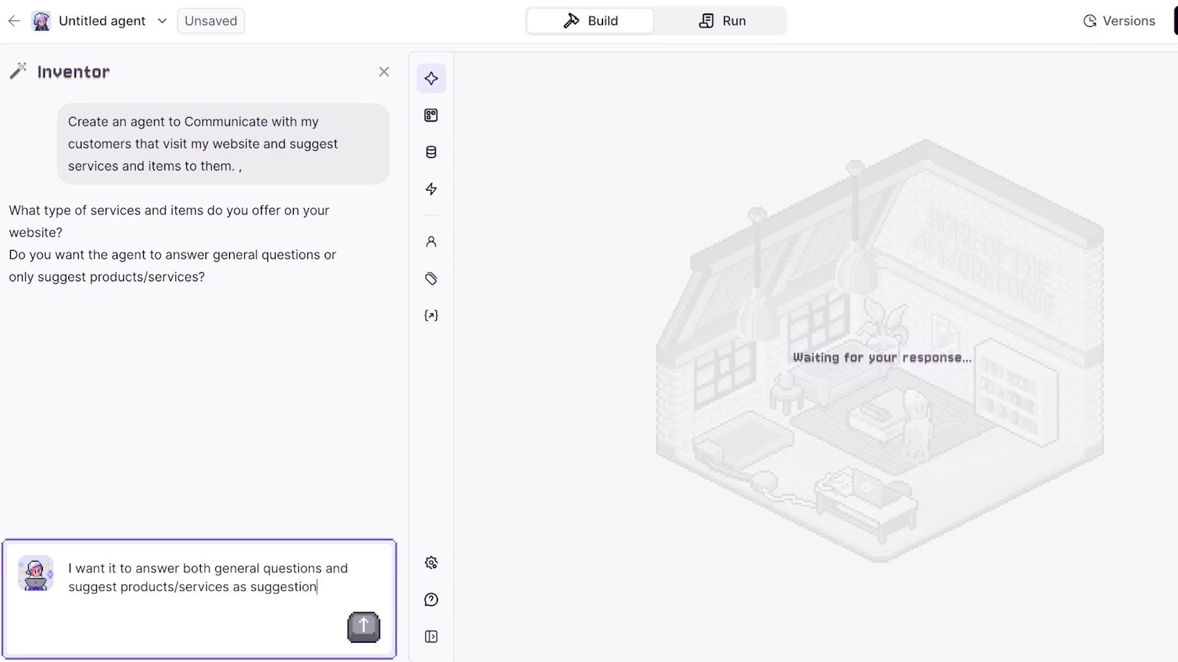
# Add "I offer makeup products and makeup services including : bridal makeup, party makeup" to the reply and send it.
pyautogui.write('s. I offer mak')
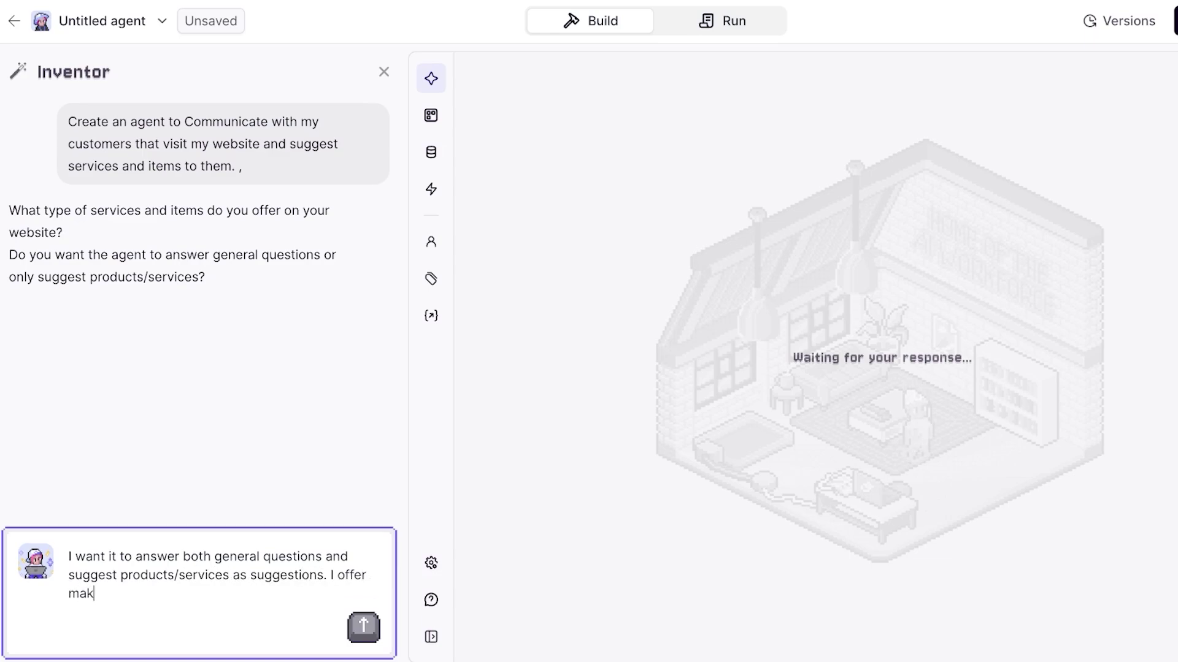
pyautogui.write('eup pro')
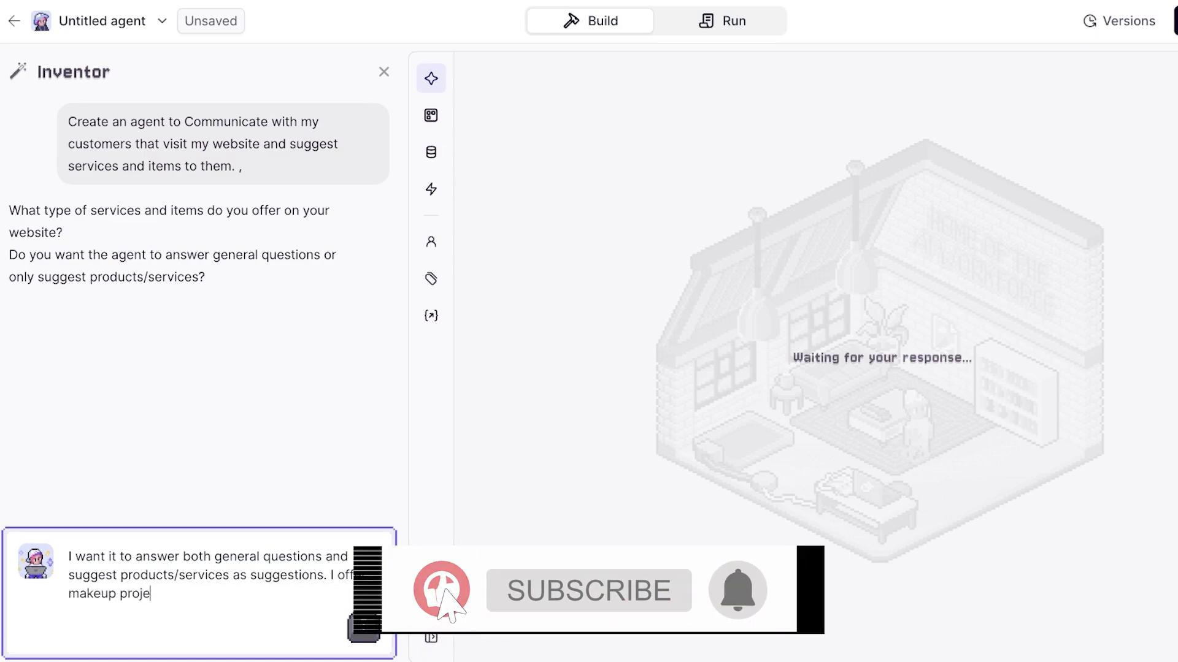
pyautogui.write('ducts ')
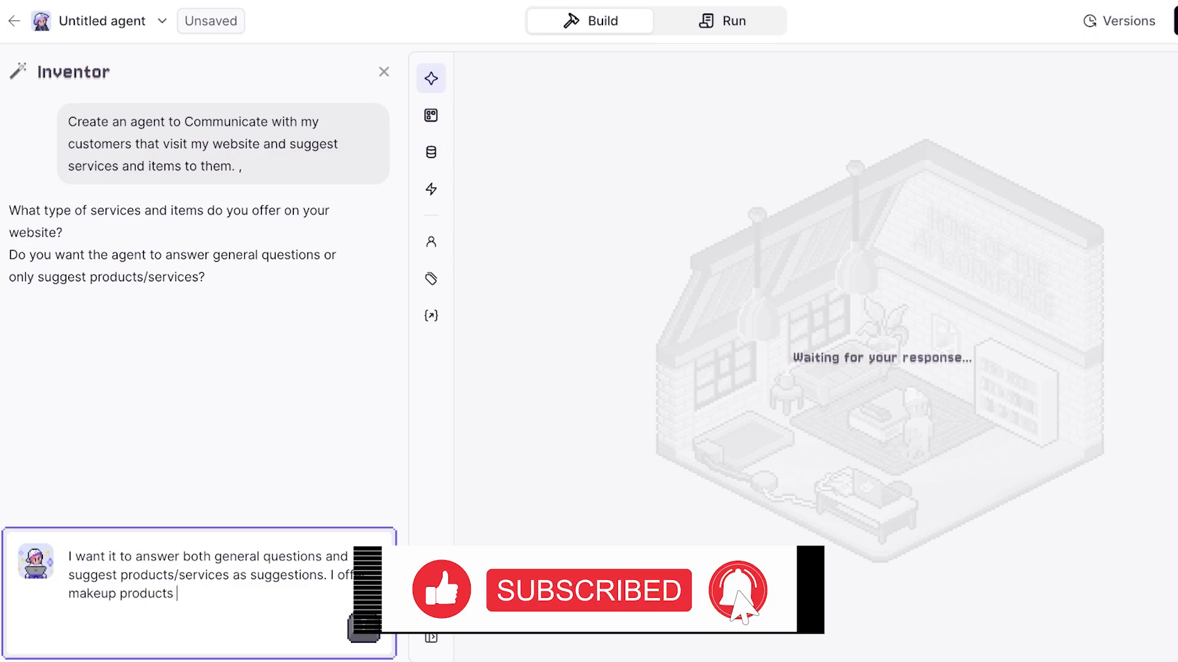
pyautogui.write('and makeup ser')
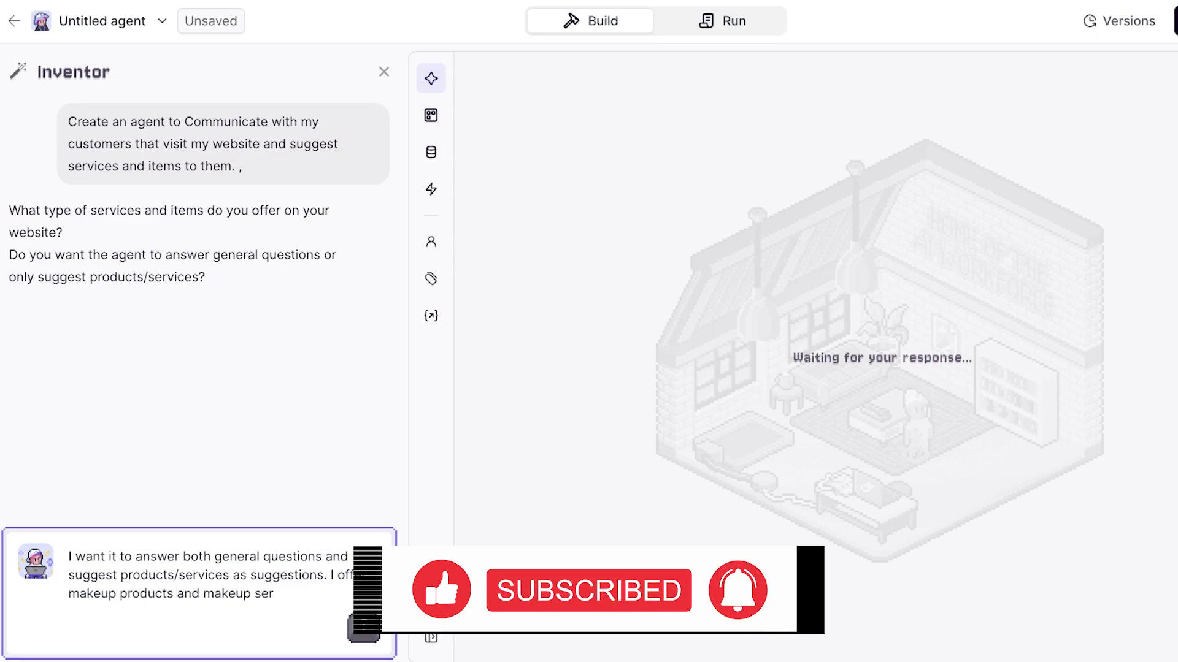
pyautogui.write('vices including : bridal makeup, party makeup')
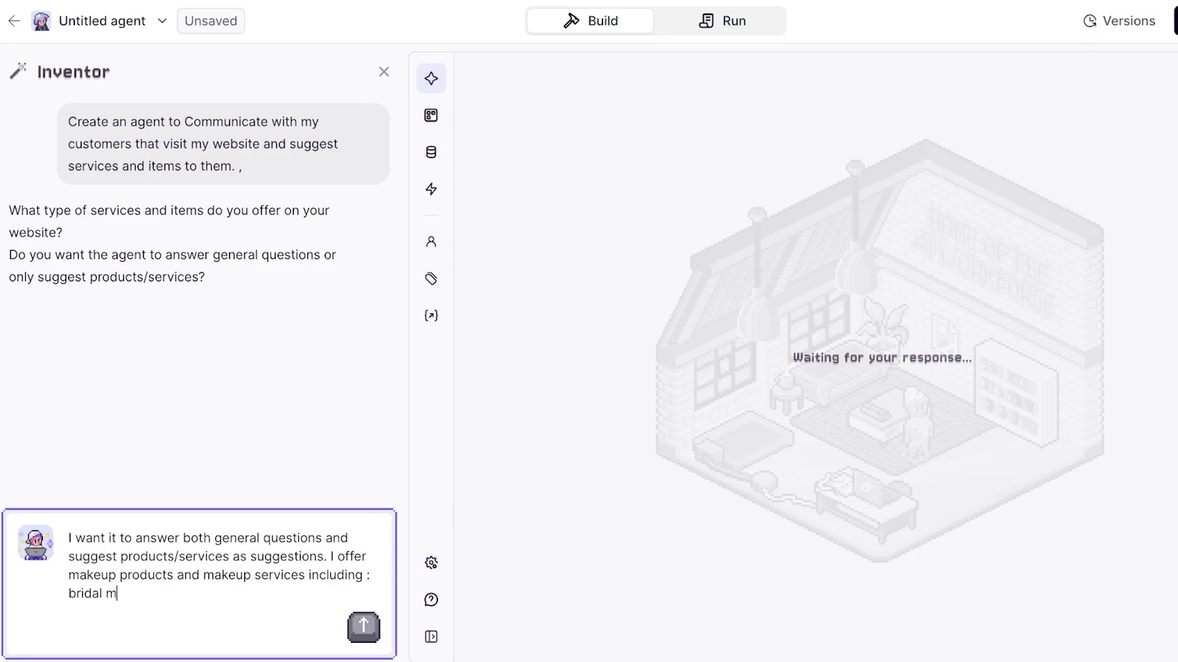
pyautogui.press('Return')
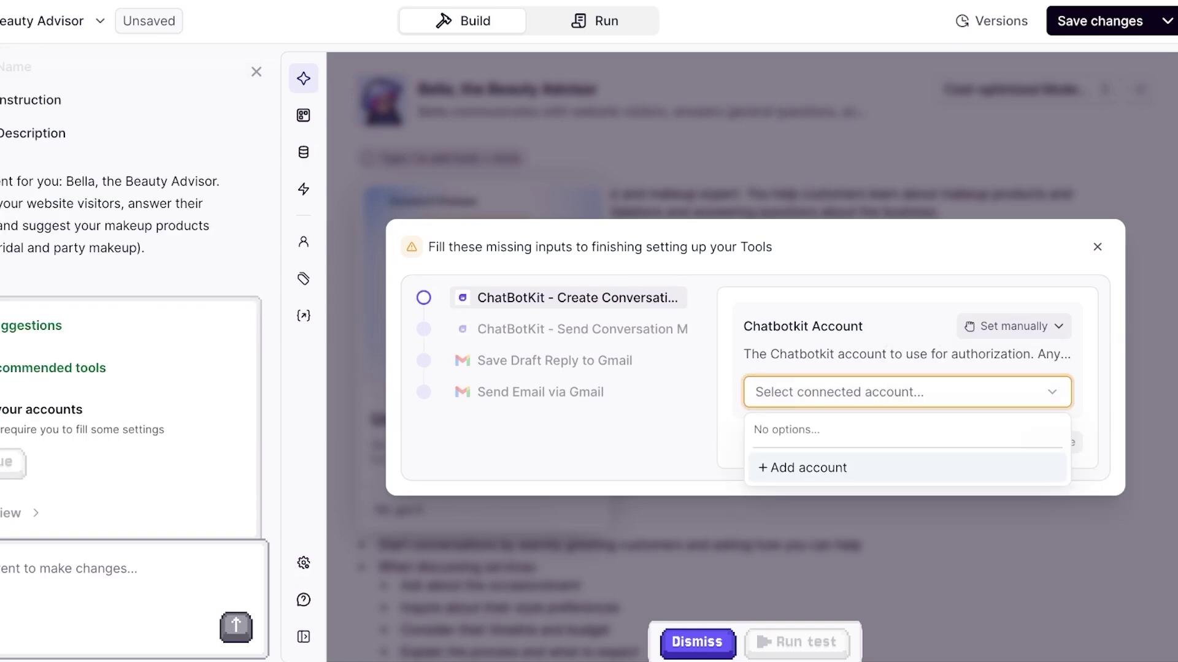
# Start adding a connected Chatbotkit account for the ChatBotKit conversation tool and continue through the Pipedream connection notice.
pyautogui.click(802, 467)
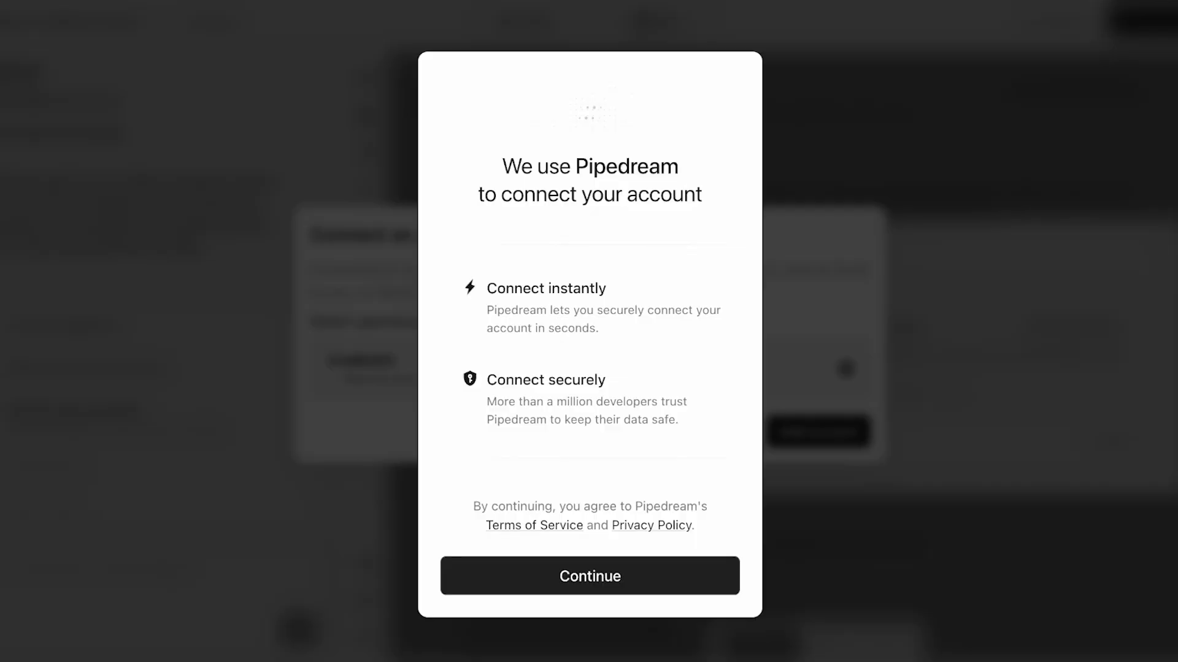
pyautogui.press('Return')
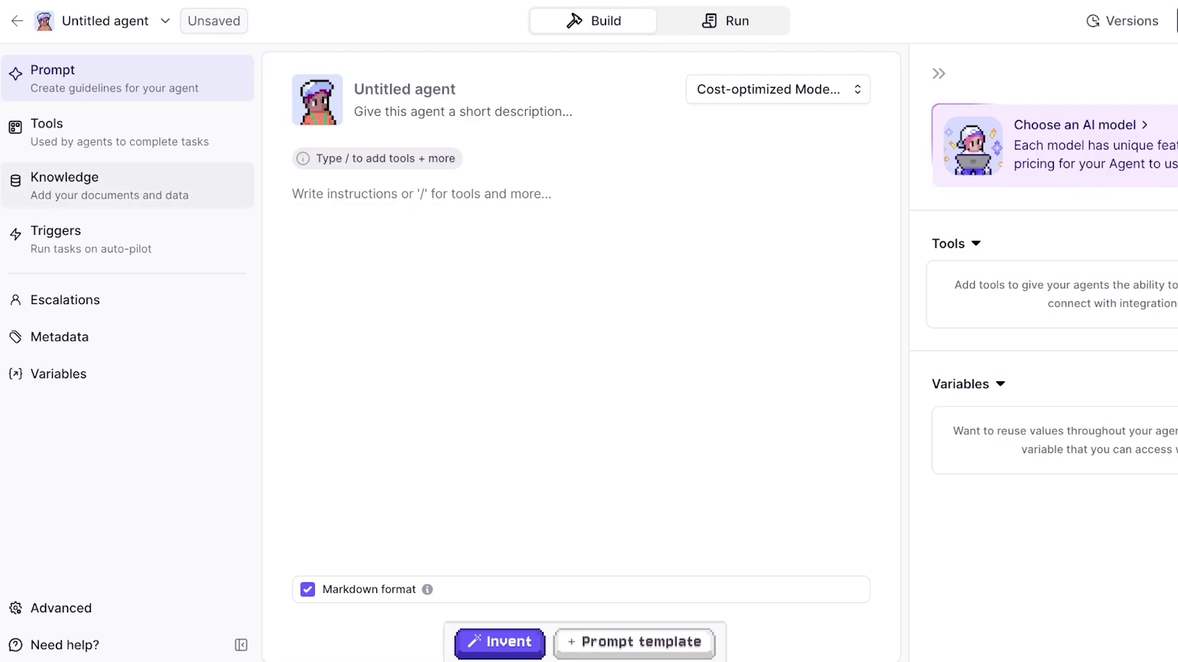
# Leave the unsaved Untitled agent, discard its changes and open Untitled agent from the agents list.
pyautogui.click(105, 21)
pyautogui.click(18, 21)
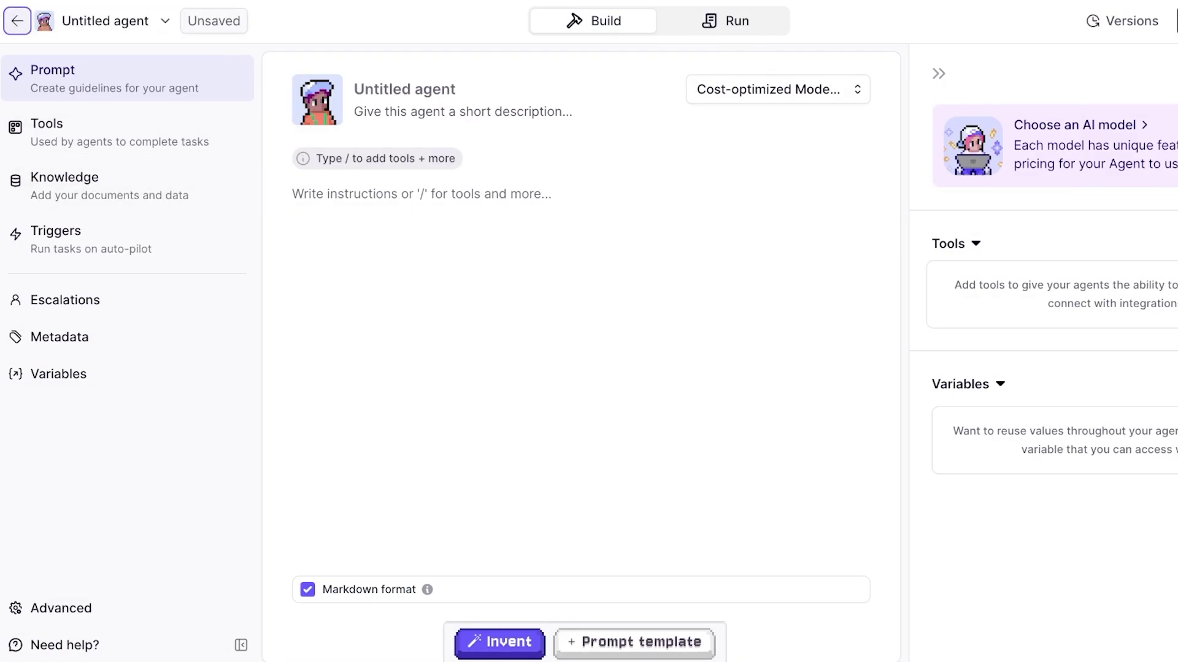
pyautogui.click(470, 377)
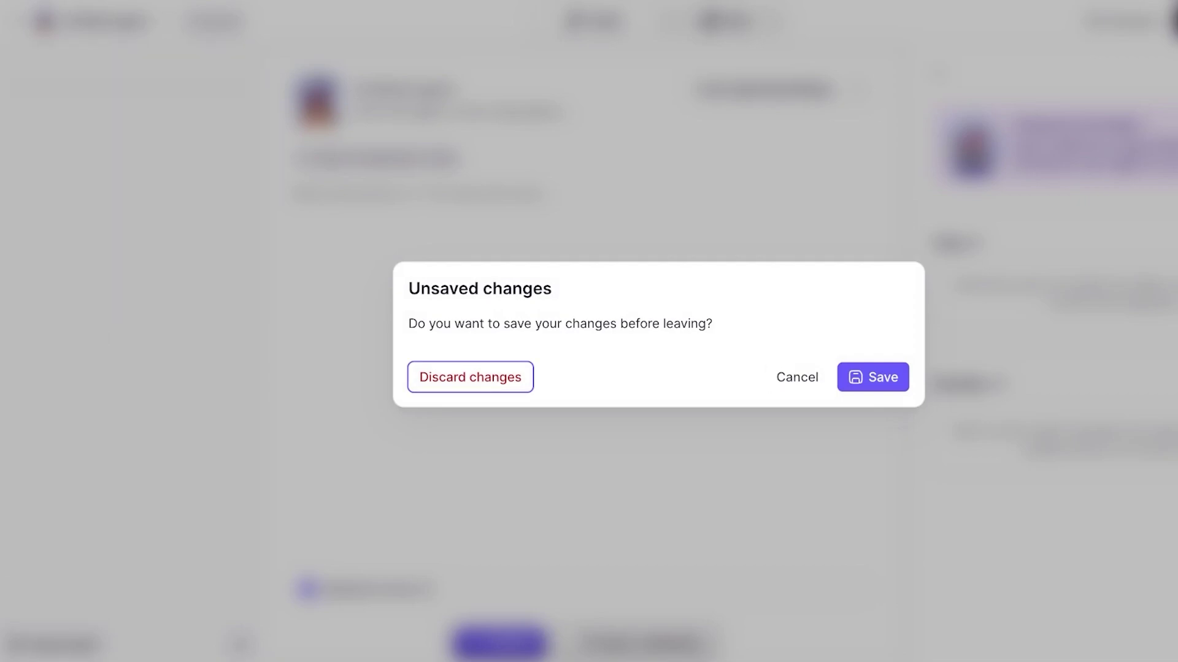
pyautogui.click(470, 377)
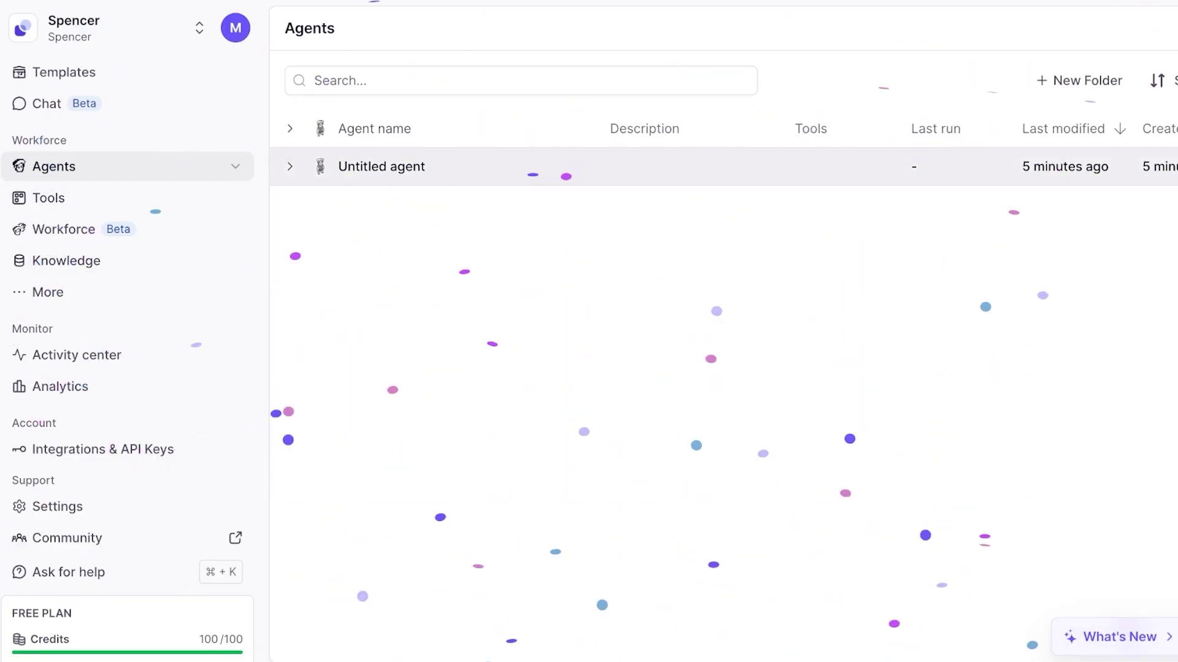
pyautogui.click(381, 166)
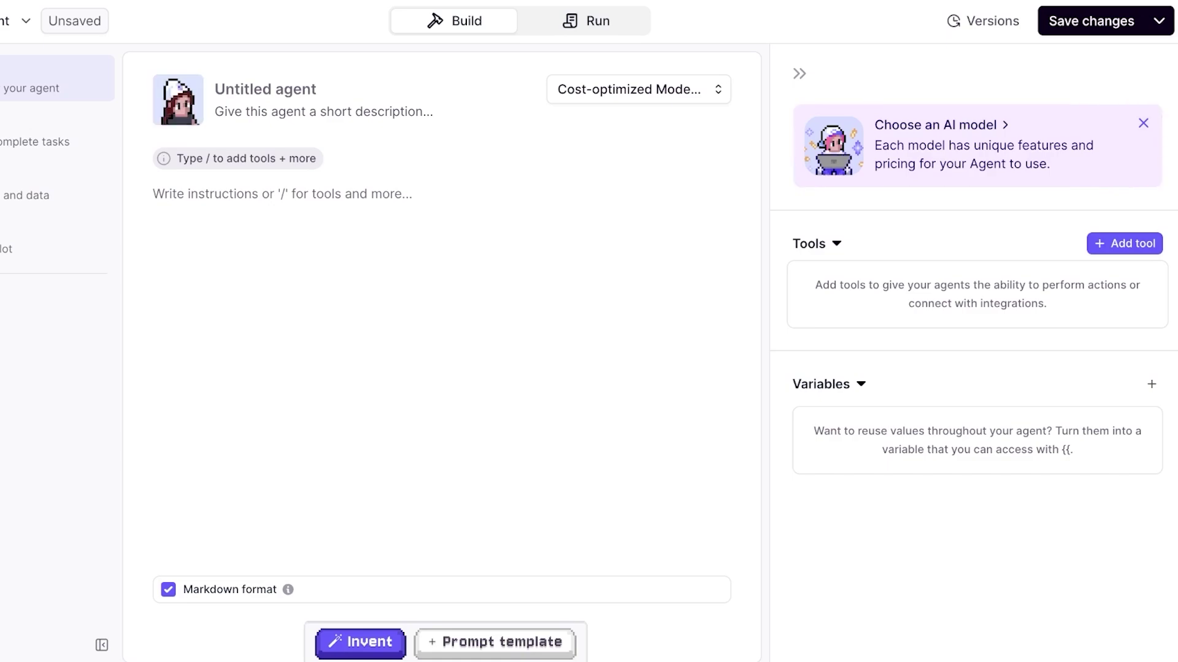
# Choose Cost-optimized Model from the Pick for me group as the agent's AI model.
pyautogui.click(638, 89)
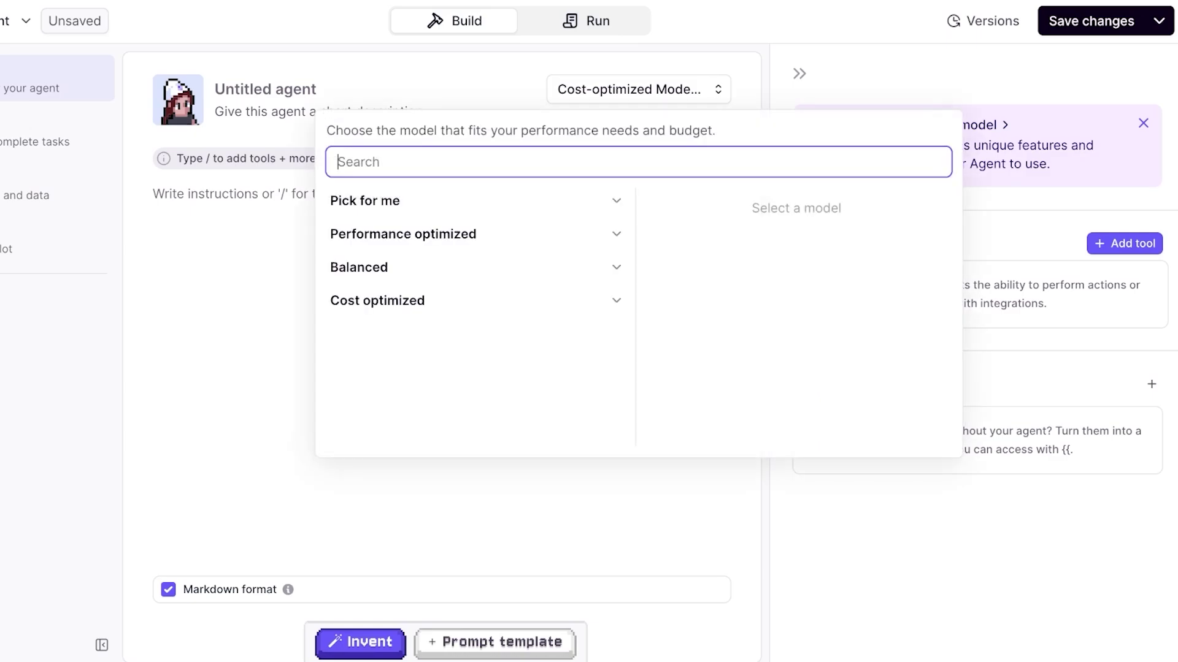
pyautogui.click(476, 200)
pyautogui.click(476, 262)
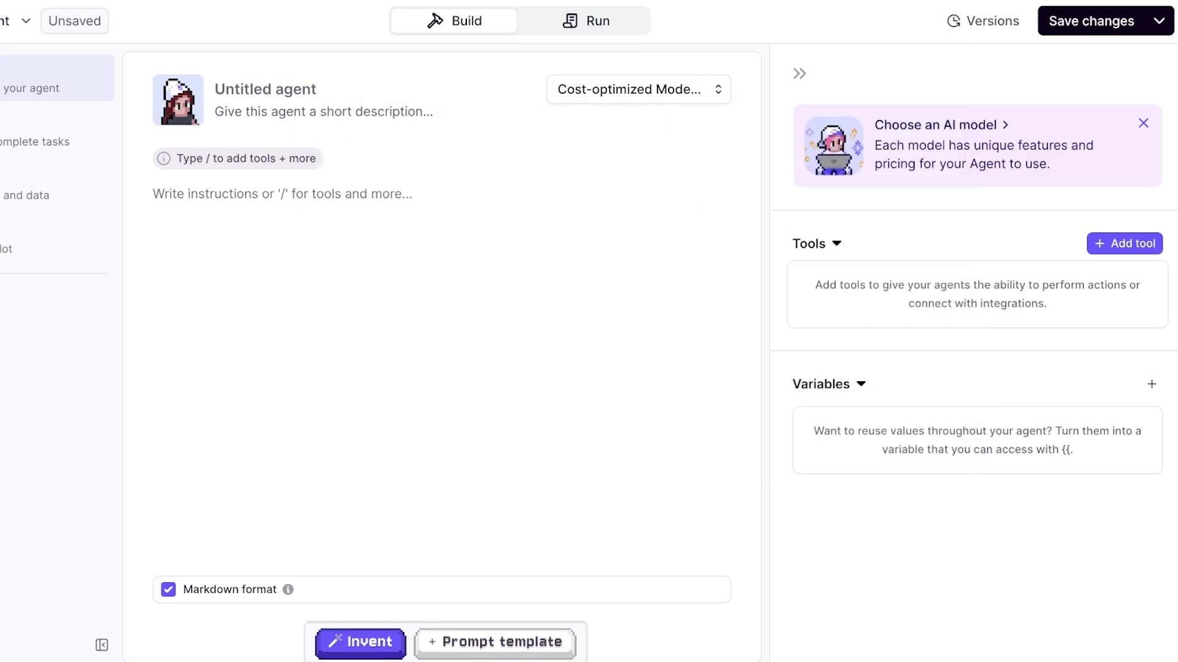
# Review the AI models in the Performance optimized, Balanced and Cost optimized groups and keep Cost-optimized Model.
pyautogui.click(638, 89)
pyautogui.click(472, 296)
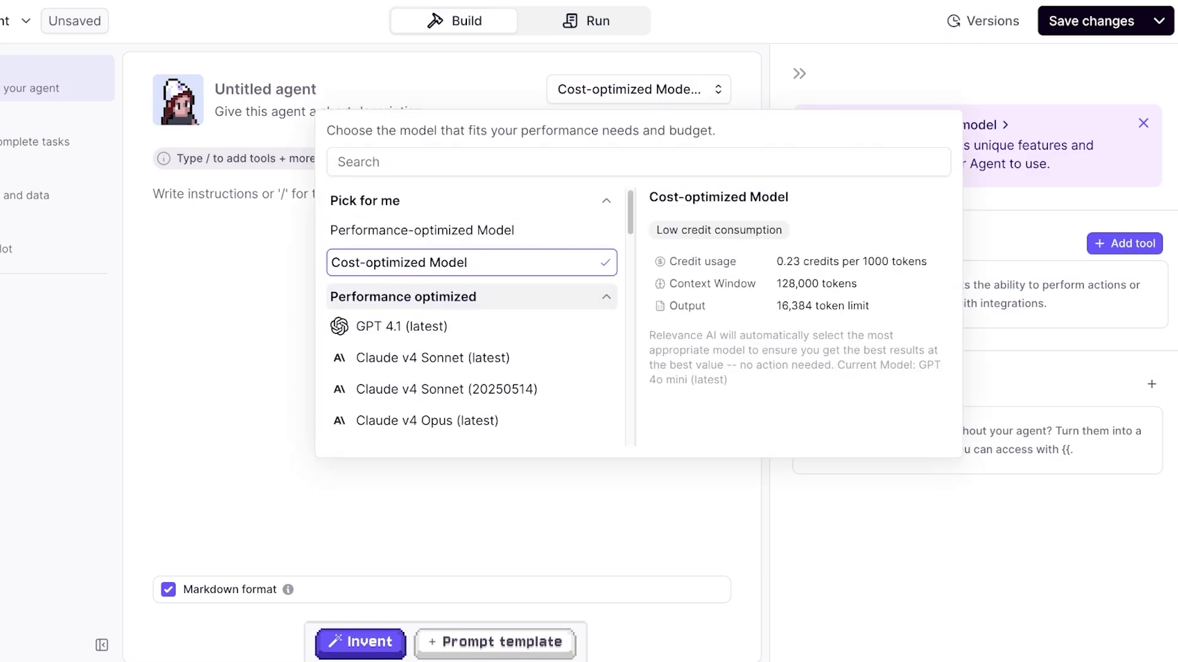
pyautogui.scroll(-18, 472, 316)
pyautogui.scroll(10, 471, 317)
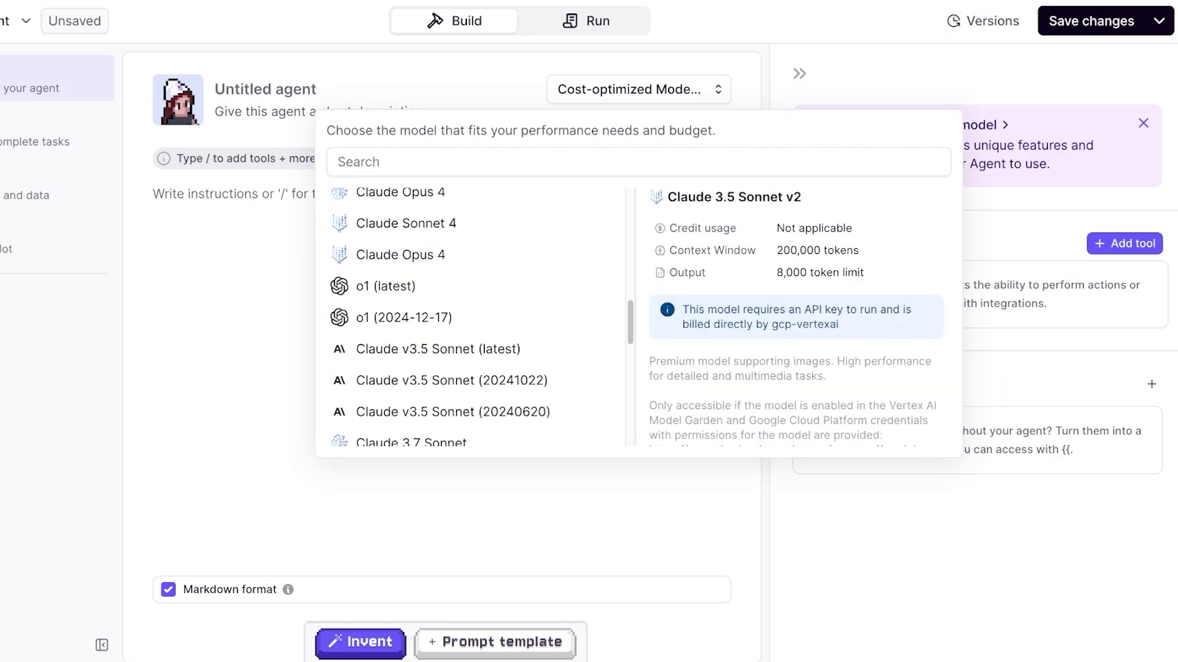
pyautogui.scroll(5, 472, 313)
pyautogui.scroll(-6, 472, 298)
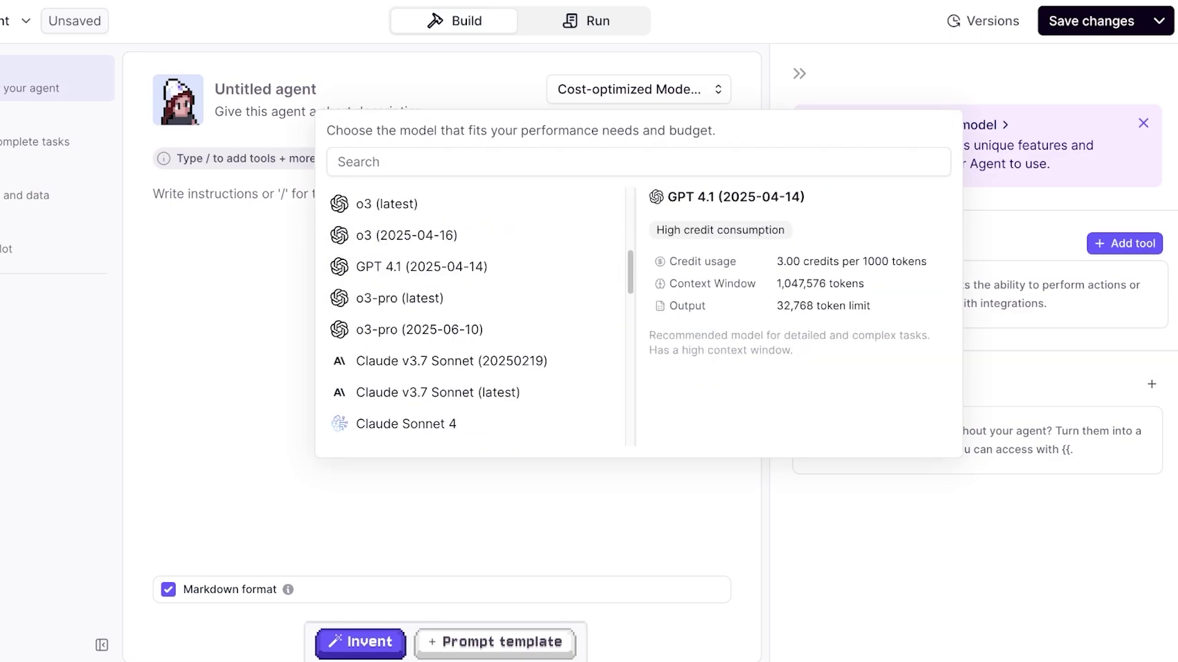
pyautogui.scroll(-5, 472, 313)
pyautogui.scroll(-4, 472, 317)
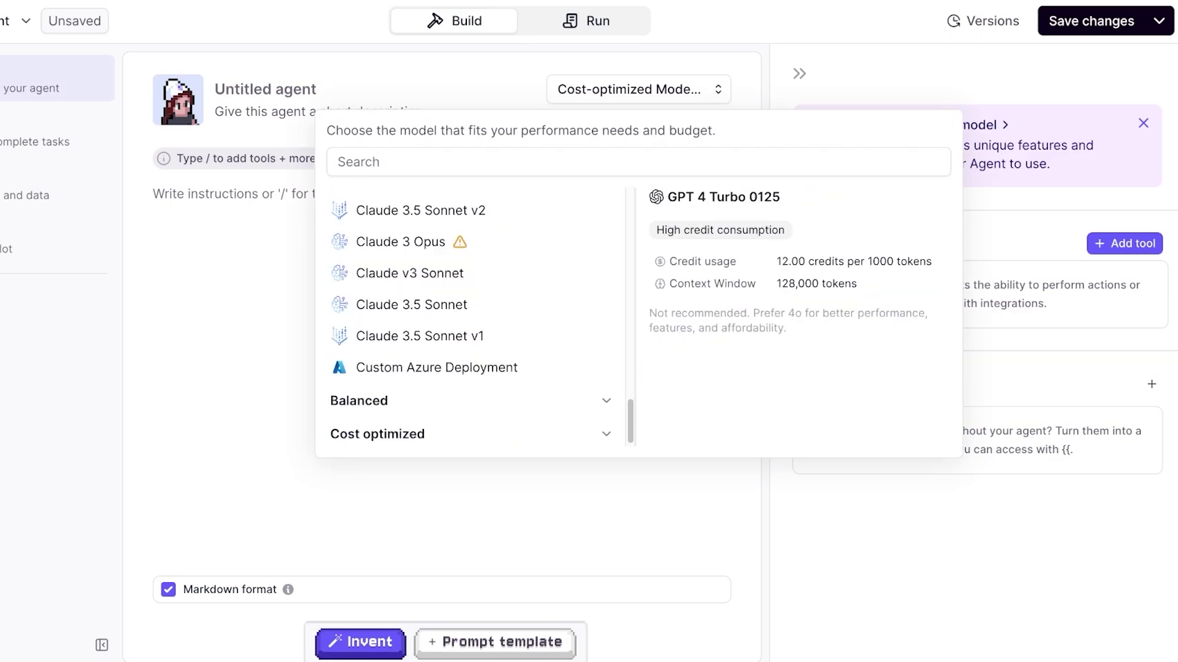
pyautogui.click(471, 400)
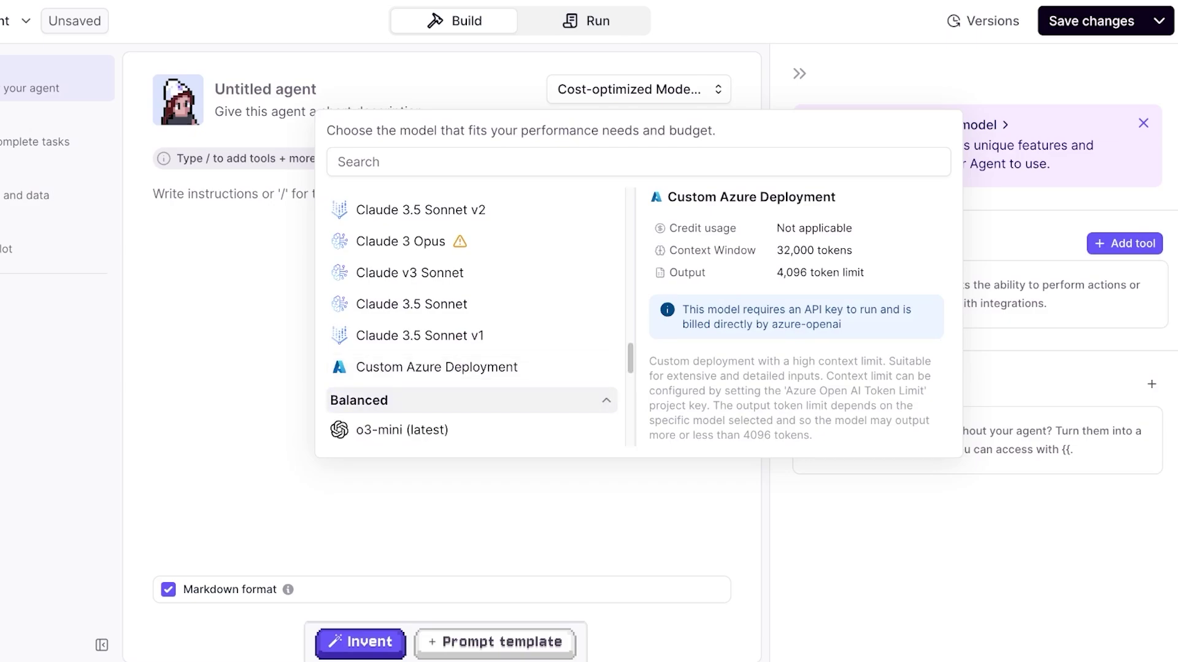
pyautogui.scroll(-6, 472, 400)
pyautogui.click(472, 433)
pyautogui.scroll(15, 472, 325)
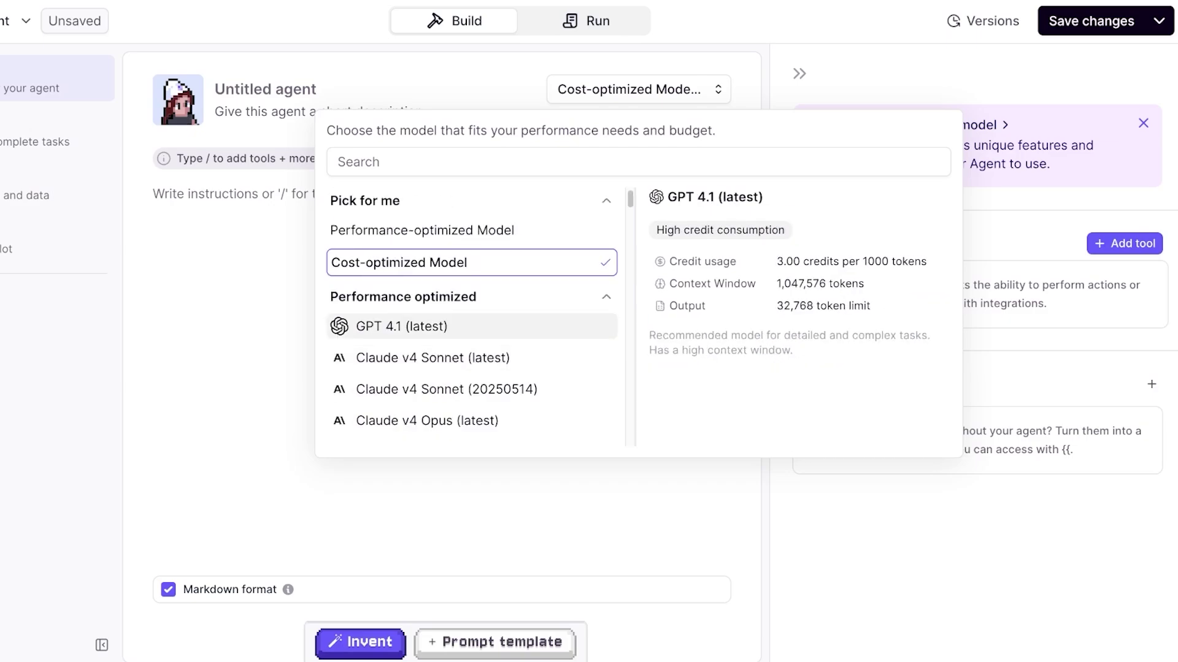
pyautogui.click(472, 262)
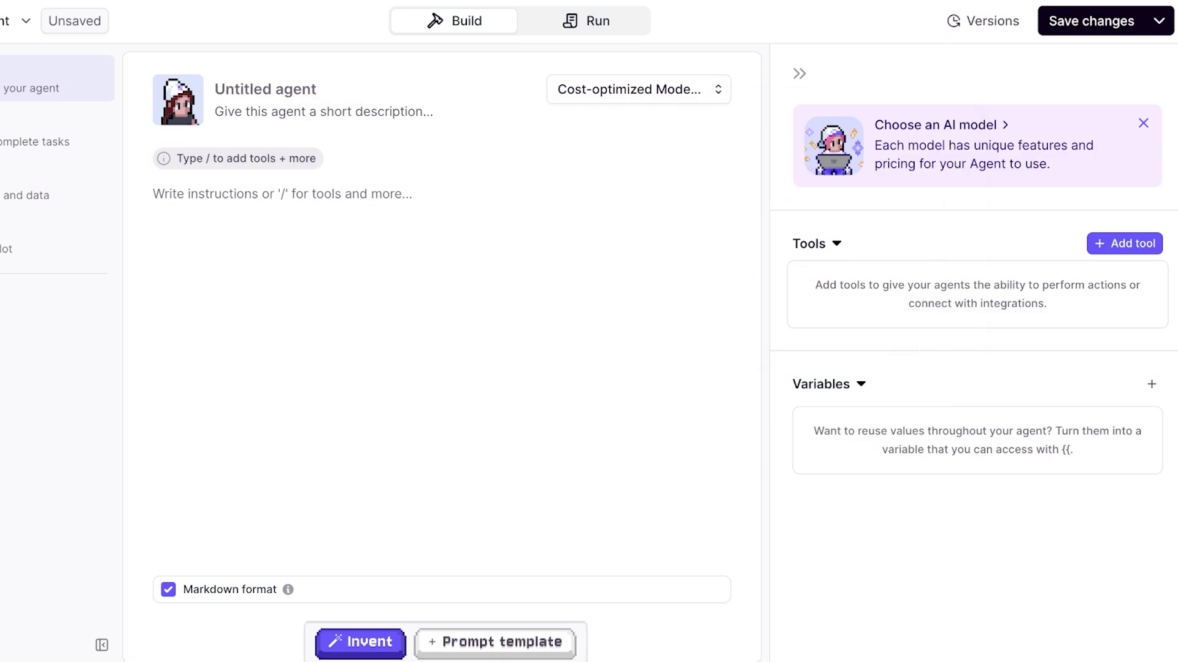
pyautogui.click(215, 89)
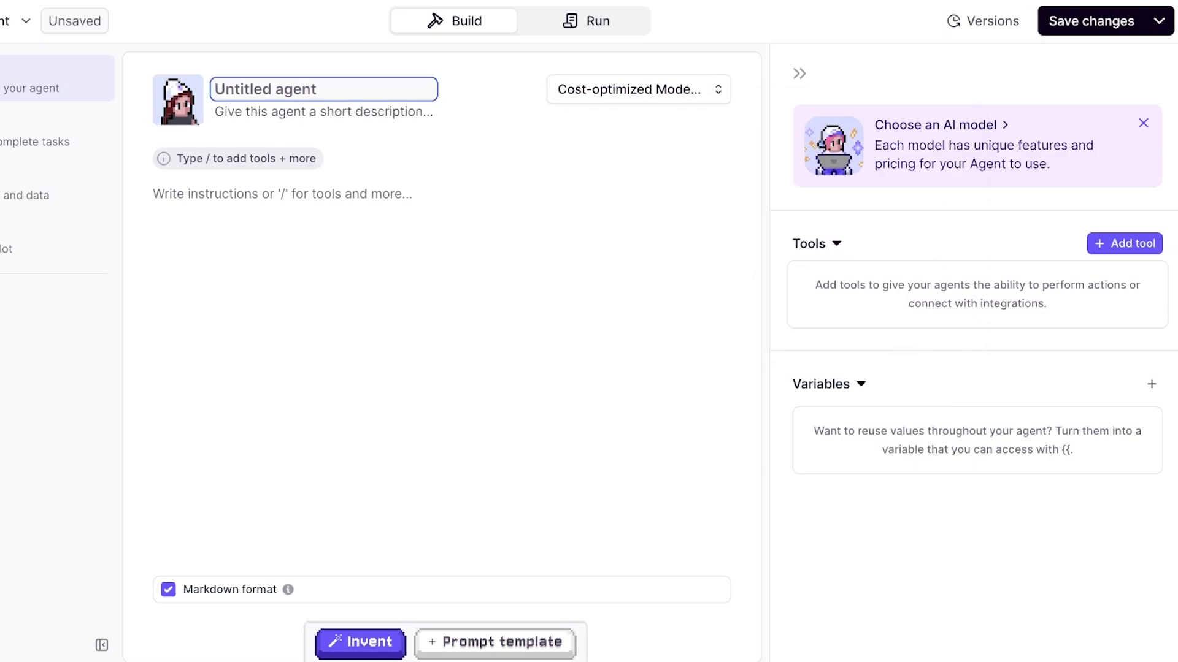
pyautogui.press('Tab')
pyautogui.press('Tab')
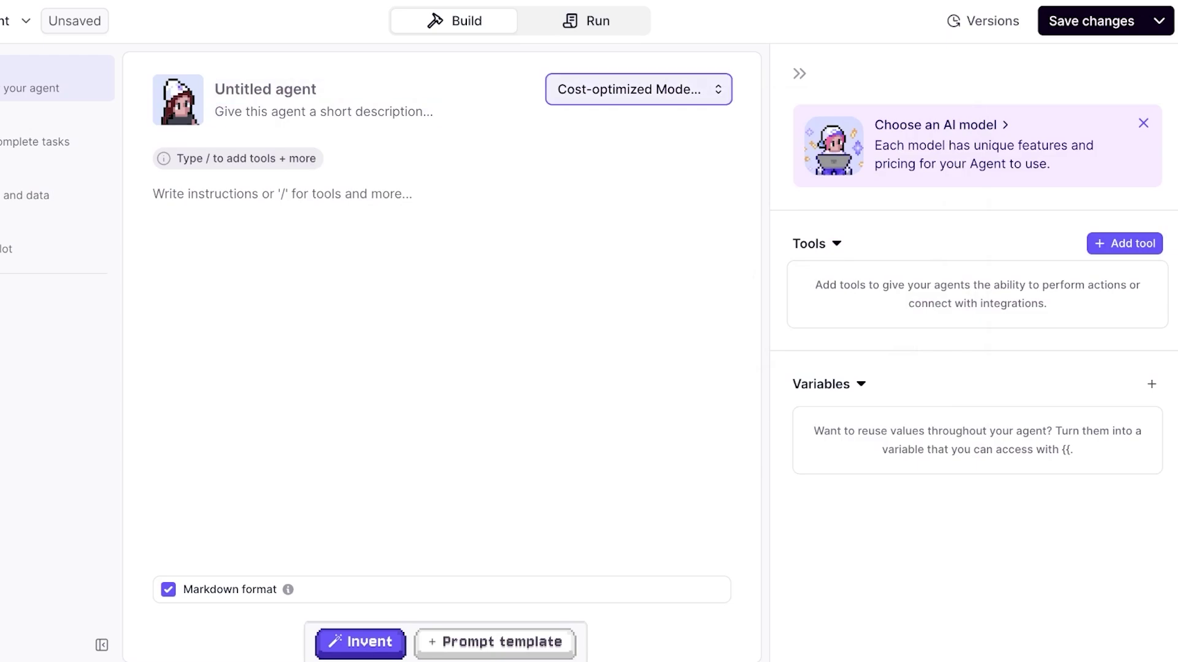
# Reopen Untitled agent and review the credit usage, context window and output details of the Performance optimized AI models.
pyautogui.press('Return')
pyautogui.press('Escape')
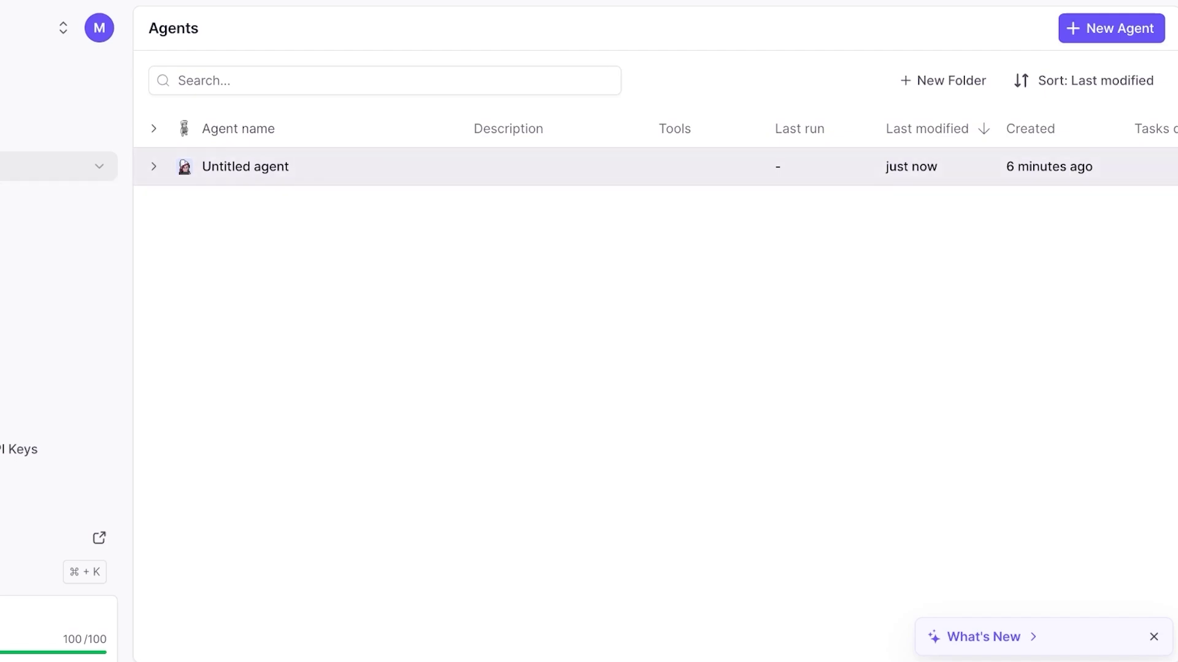
pyautogui.click(245, 166)
pyautogui.click(641, 89)
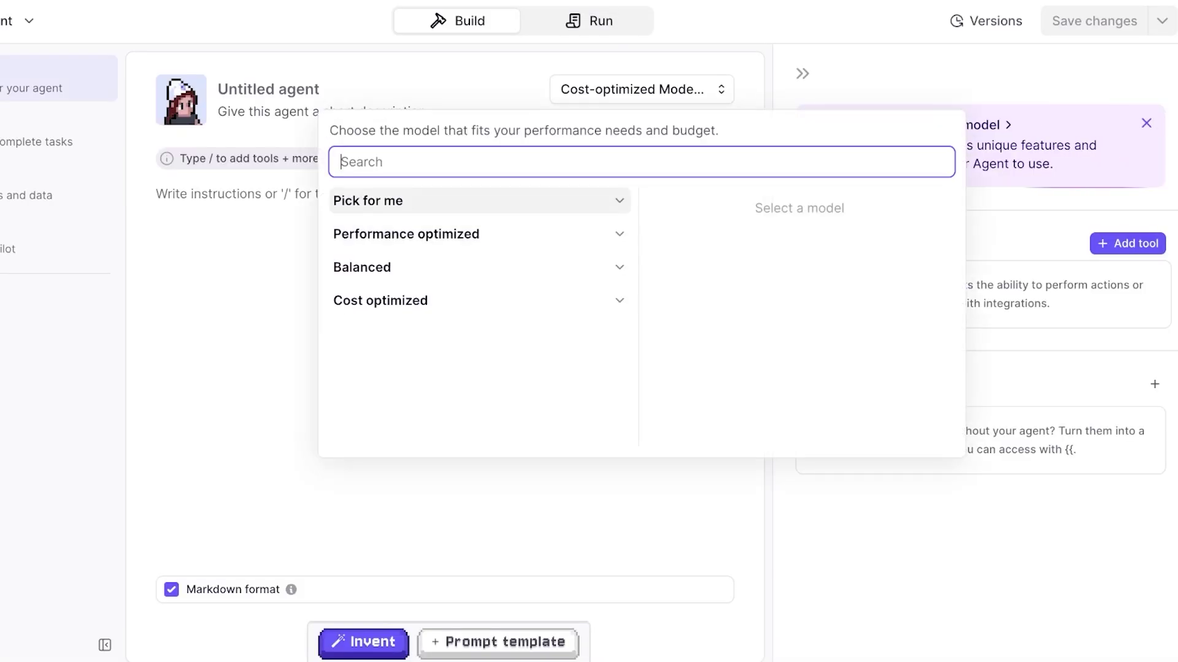
pyautogui.click(480, 234)
pyautogui.scroll(-3, 474, 264)
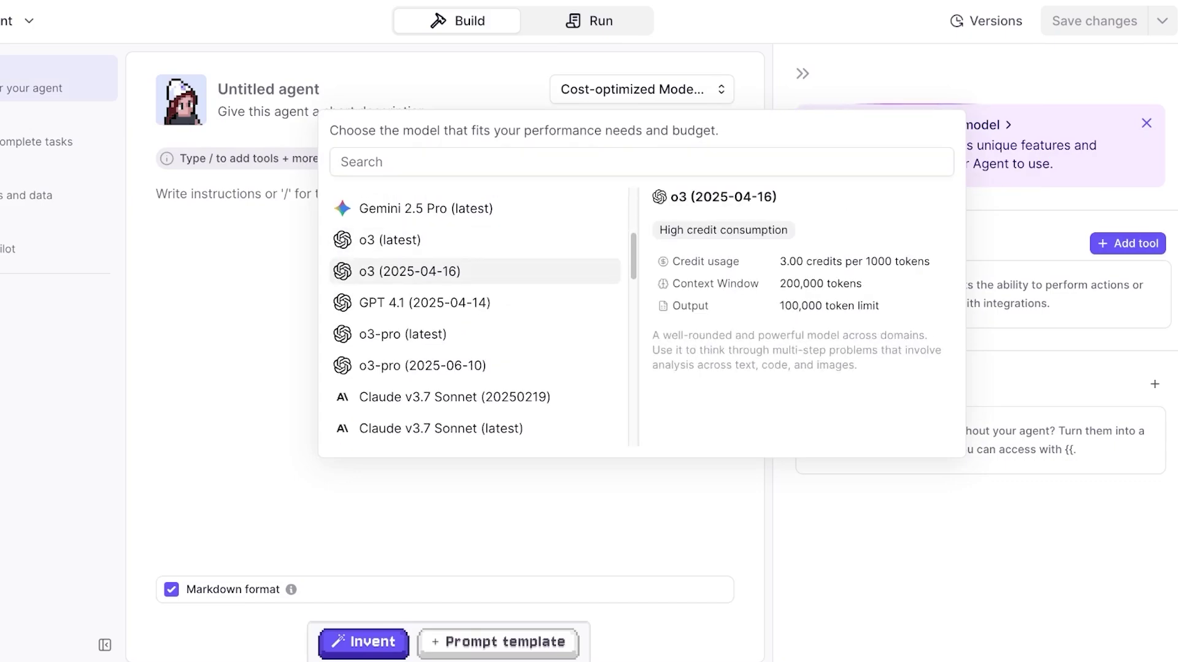
pyautogui.scroll(3, 474, 263)
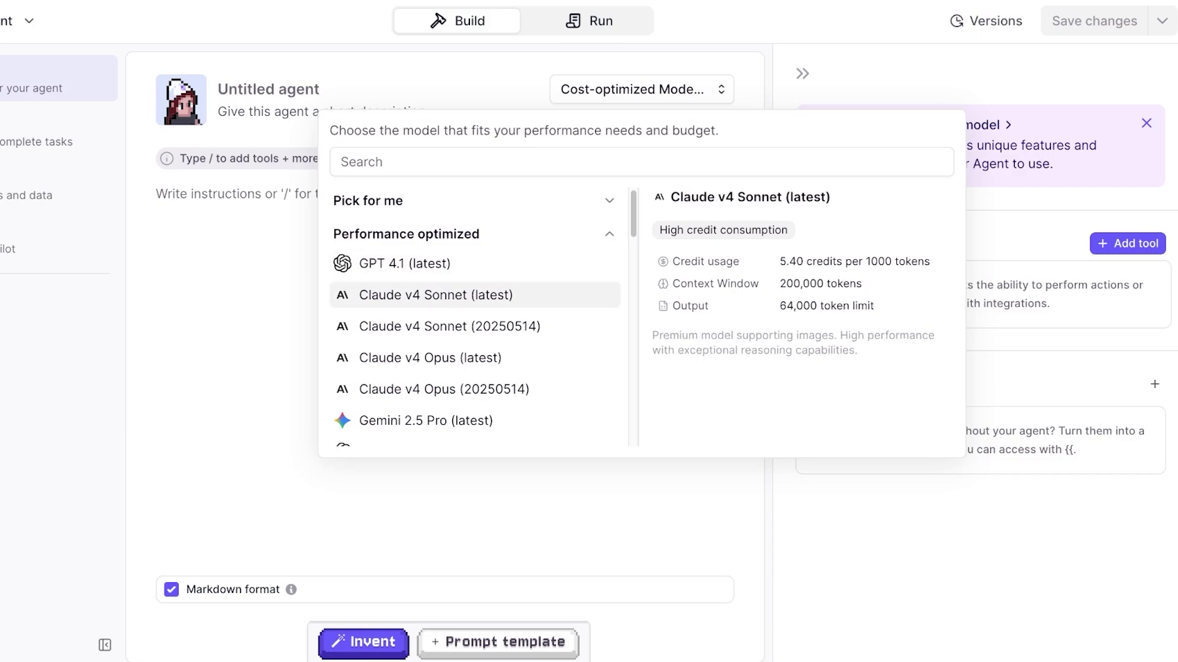
pyautogui.scroll(-3, 473, 356)
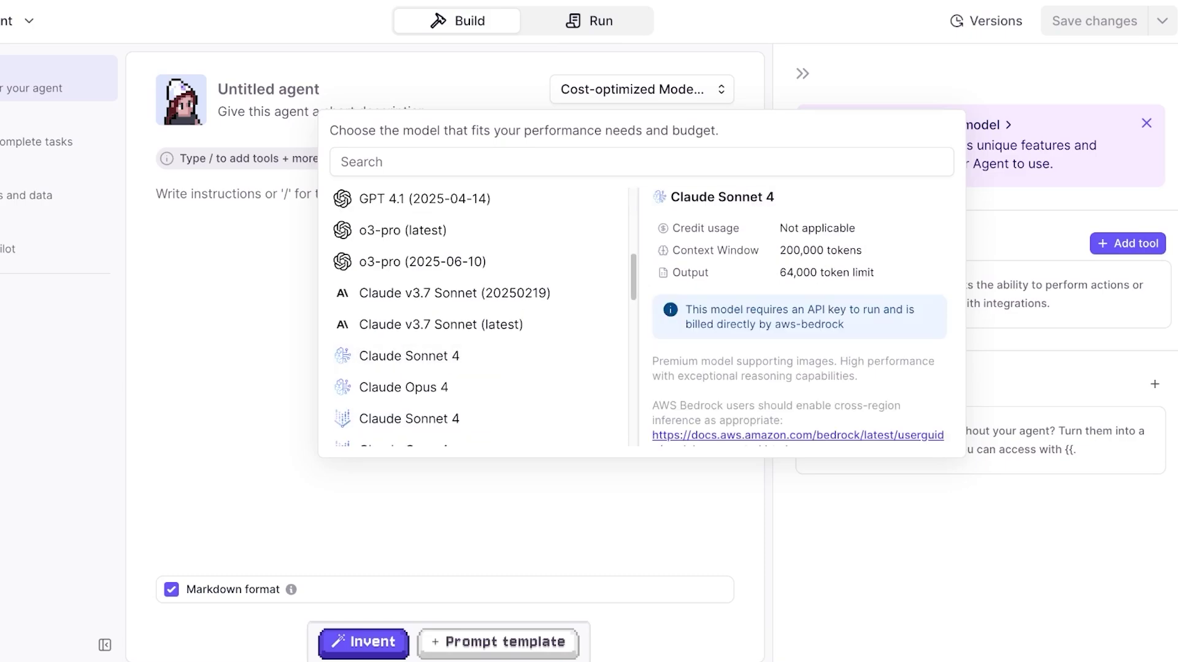
pyautogui.click(59, 131)
pyautogui.click(6, 21)
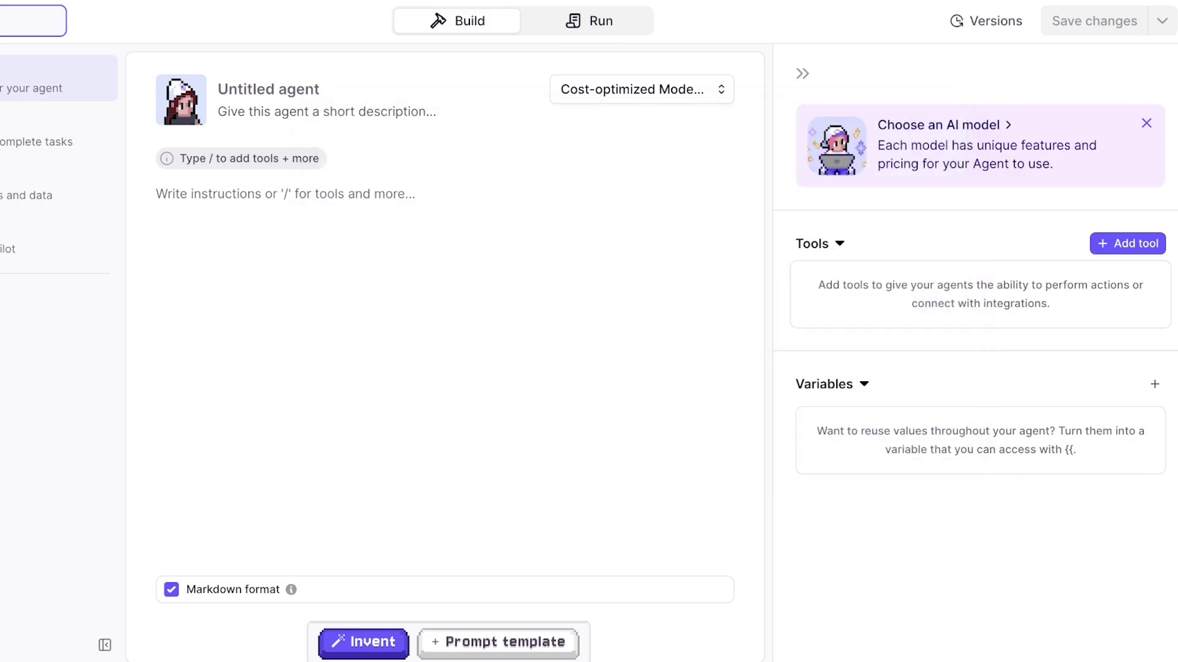
pyautogui.press('Escape')
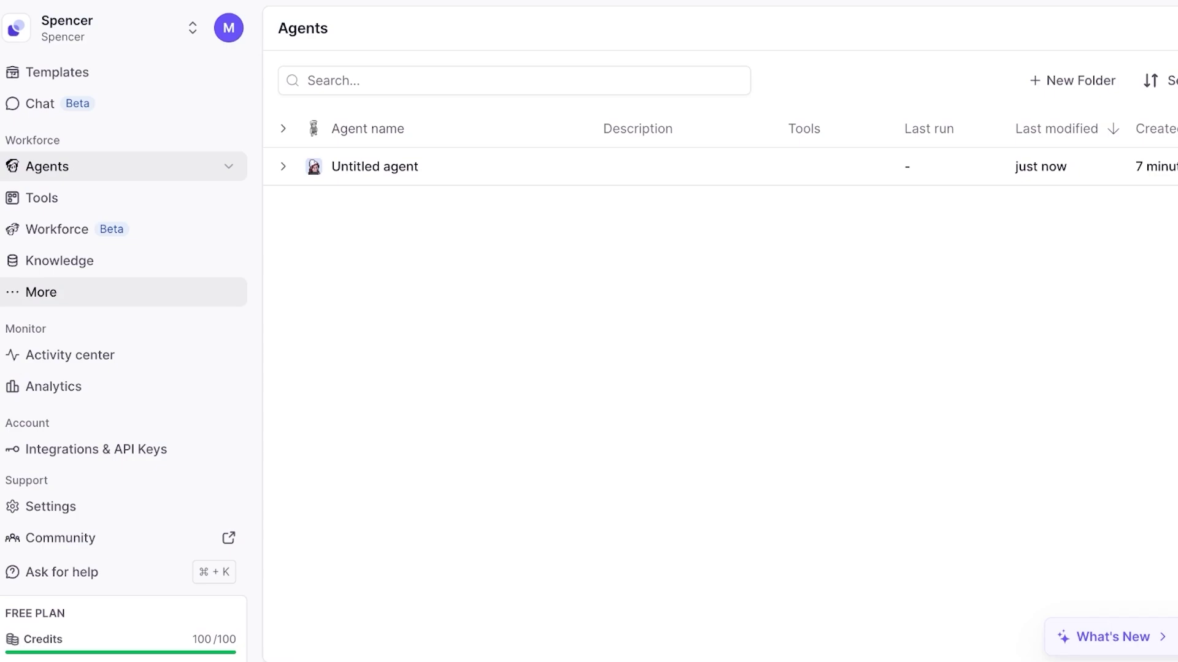
# Open the workspace's Tools list and dismiss the Build with Invent dialog to view the existing tools.
pyautogui.click(41, 292)
pyautogui.click(41, 197)
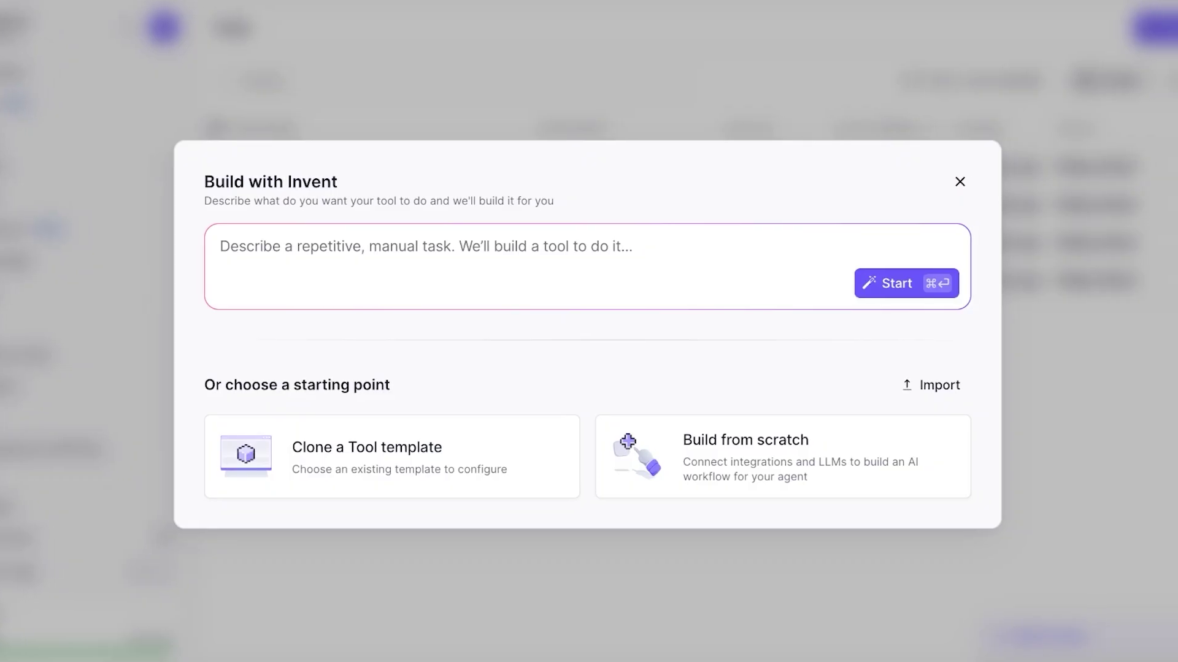
pyautogui.click(959, 181)
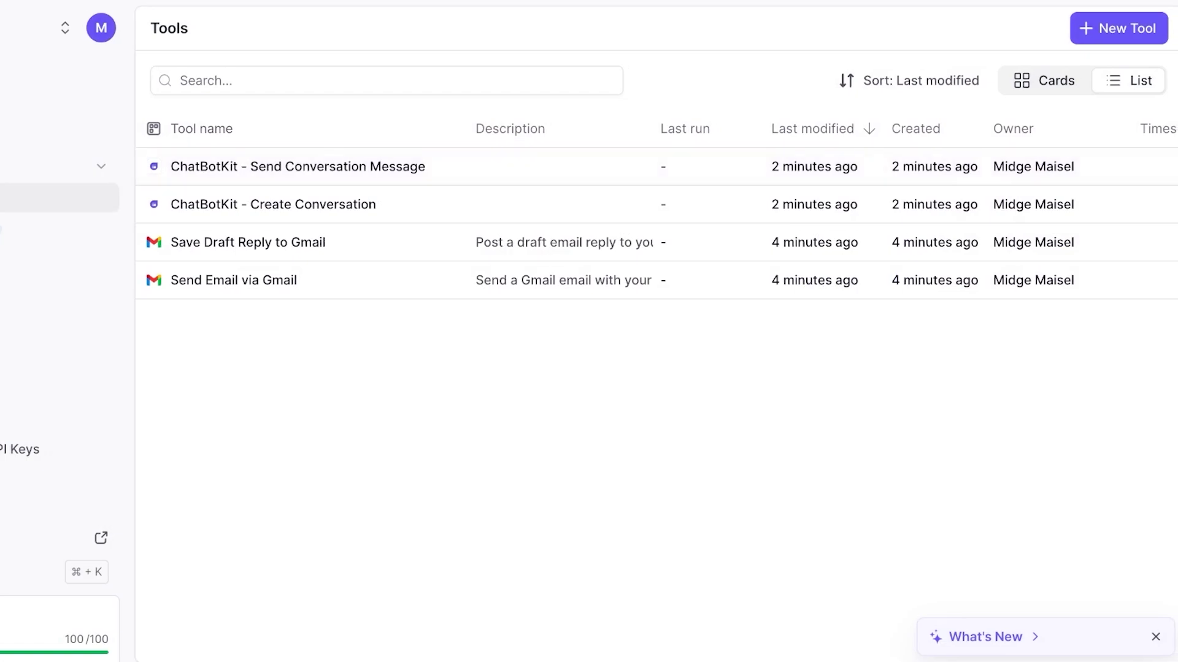
# Switch to the Relevance AI pricing page and compare the Free, Pro, Team, Business and Enterprise plans.
pyautogui.click(59, 228)
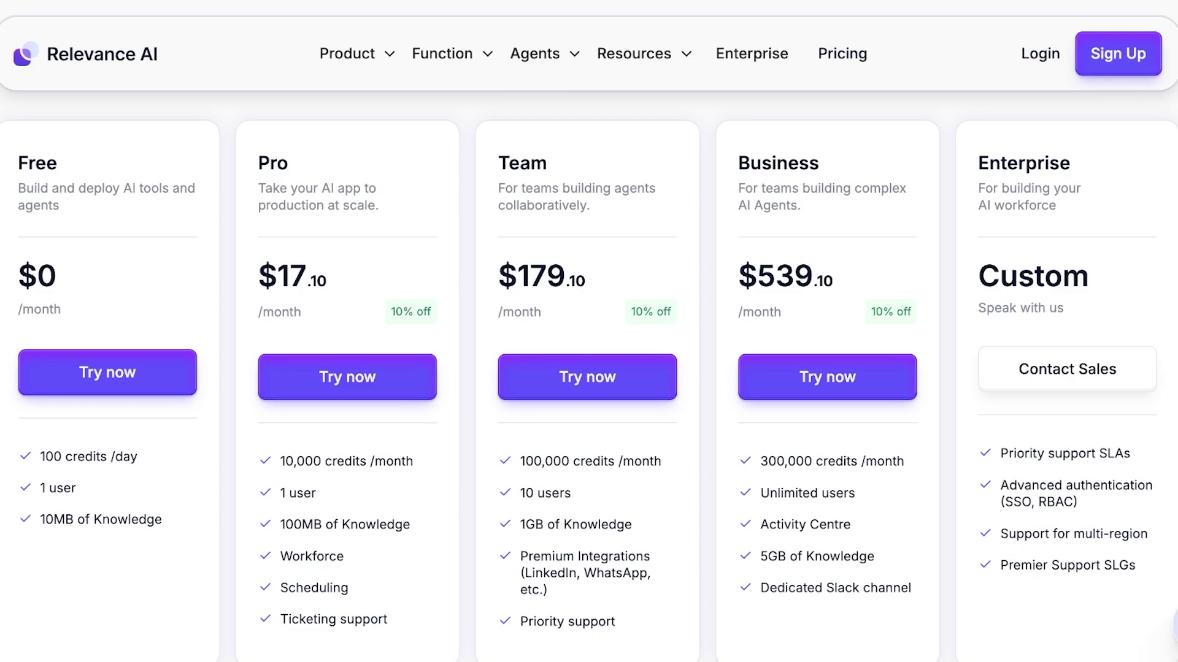
pyautogui.scroll(-1, 589, 380)
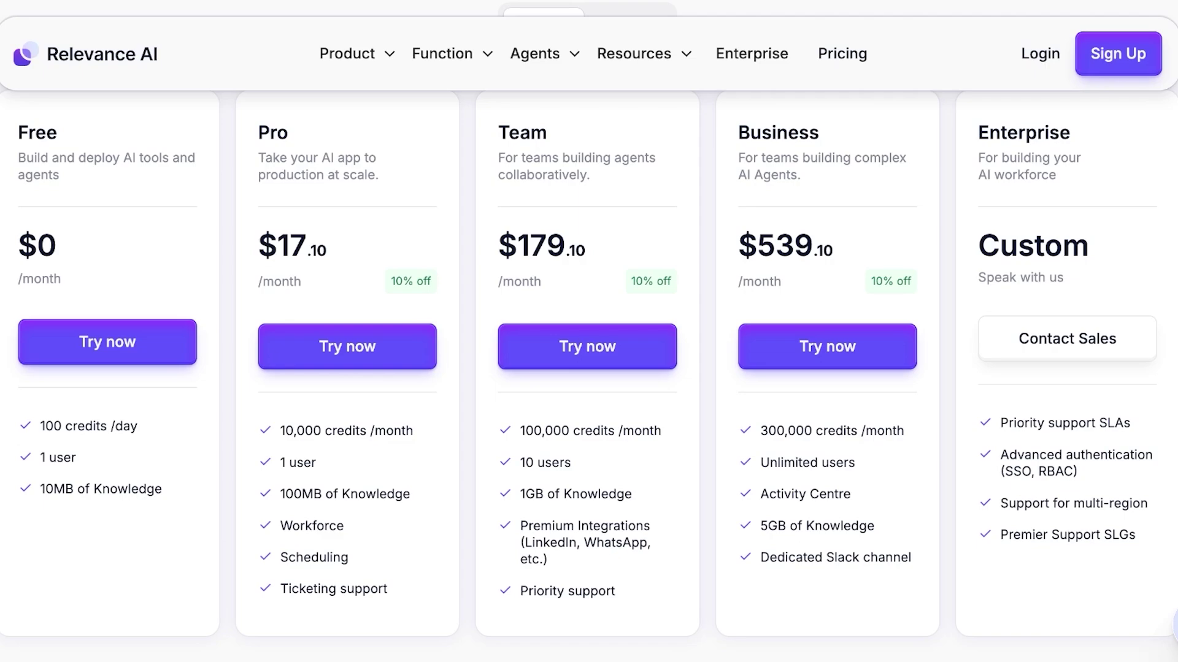
pyautogui.scroll(-1, 589, 362)
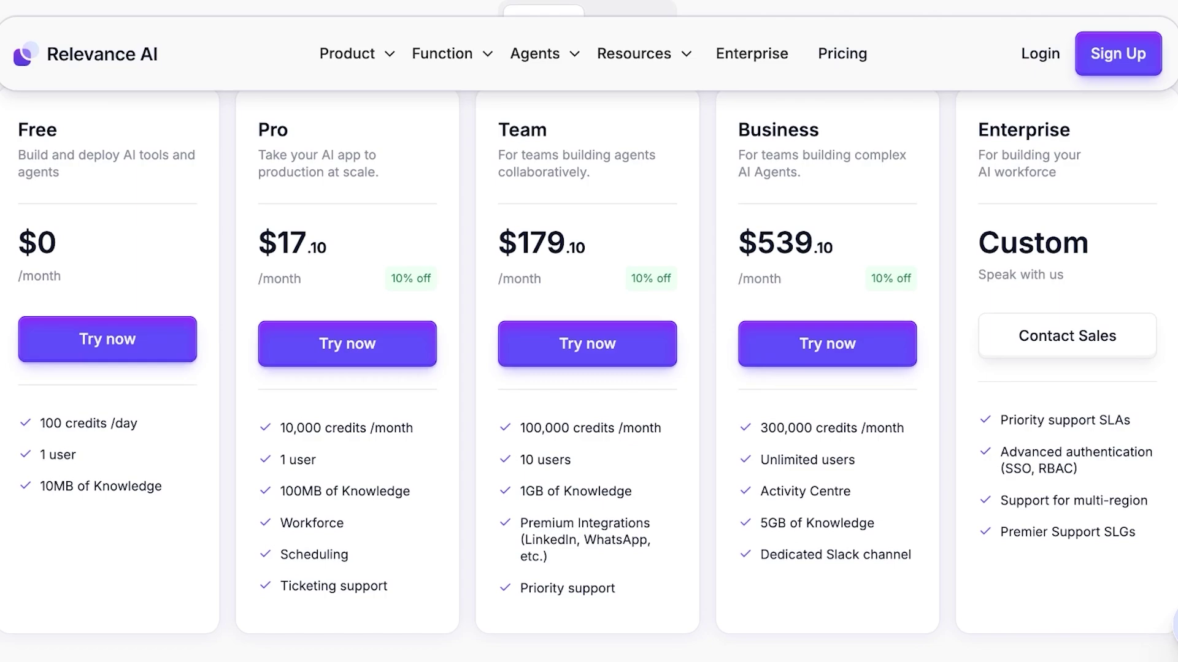